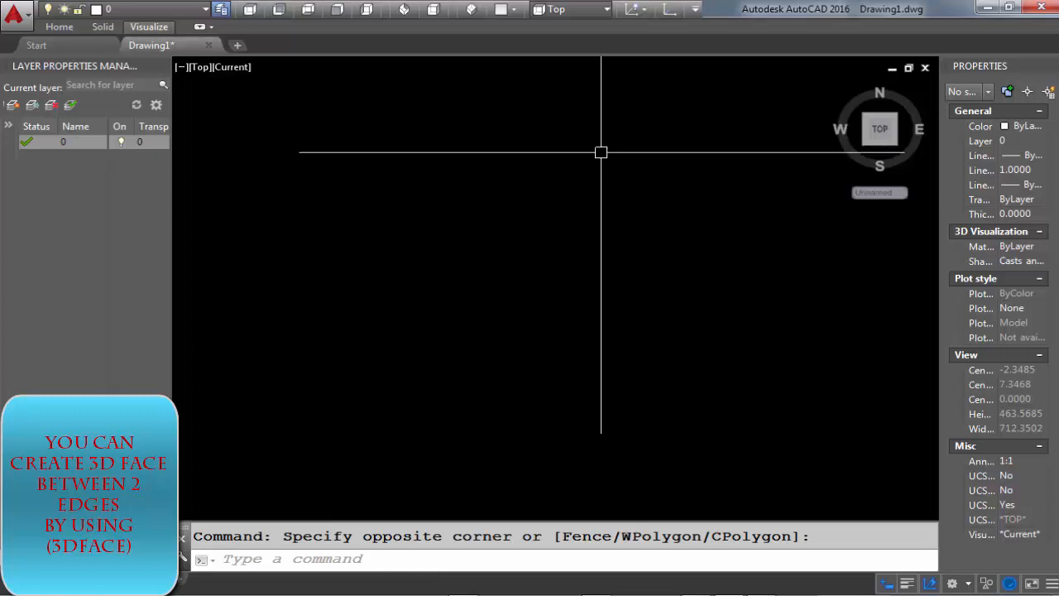
type("l")
key("Return")
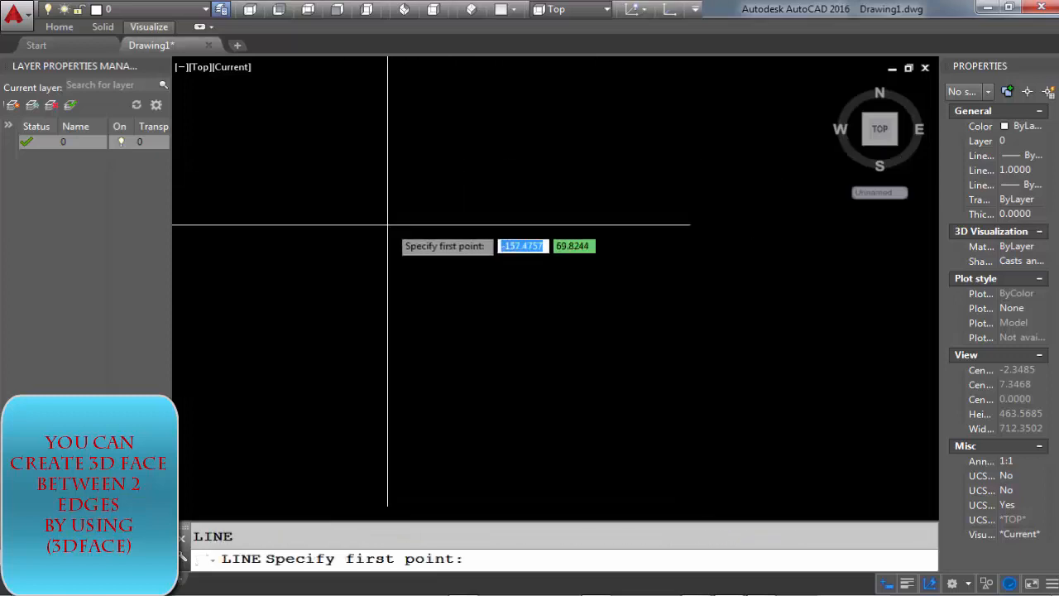
key("Escape")
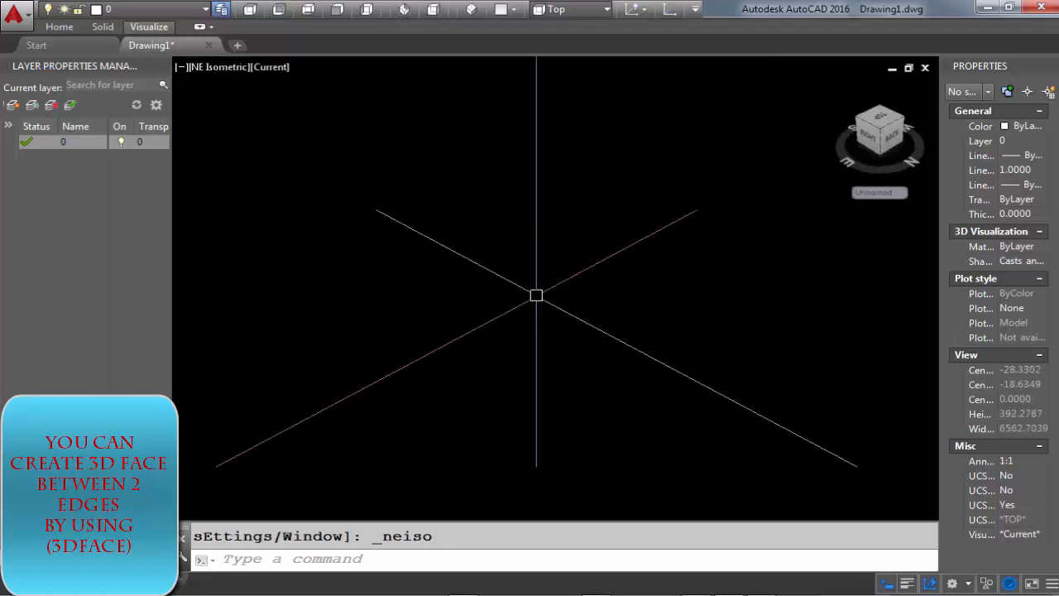
Step: Draw a vertical line about 141 units high along the Z axis in the NE isometric view
type("l")
key("Return")
left_click(445, 377)
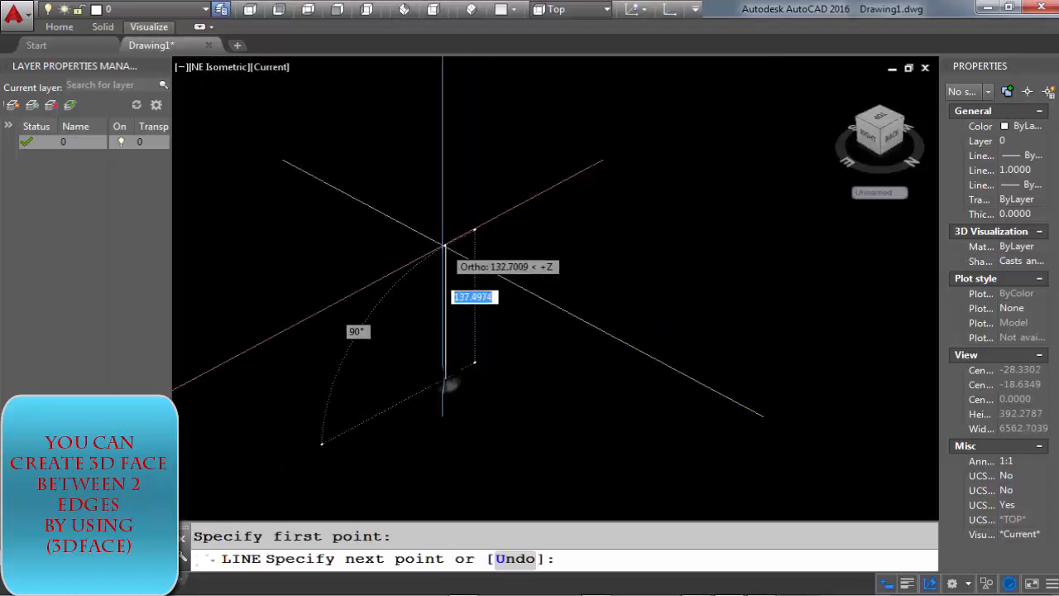
left_click(445, 243)
key("Return")
Step: Copy the vertical line about 145 units along the X axis to make a second parallel edge
left_click(509, 313)
left_click(373, 308)
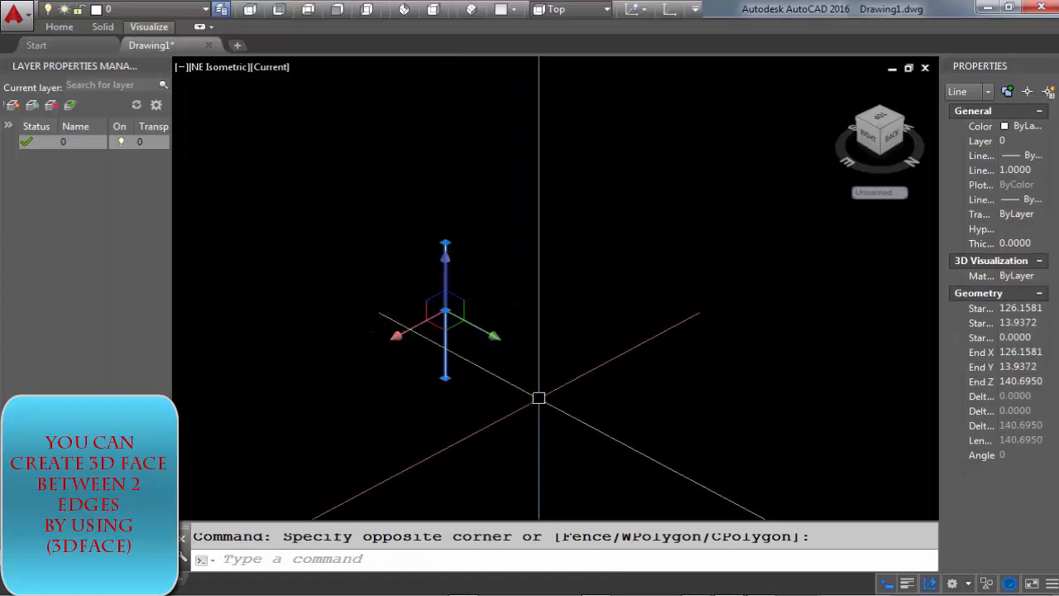
type("co")
key("Return")
left_click(449, 437)
left_click(580, 367)
key("Escape")
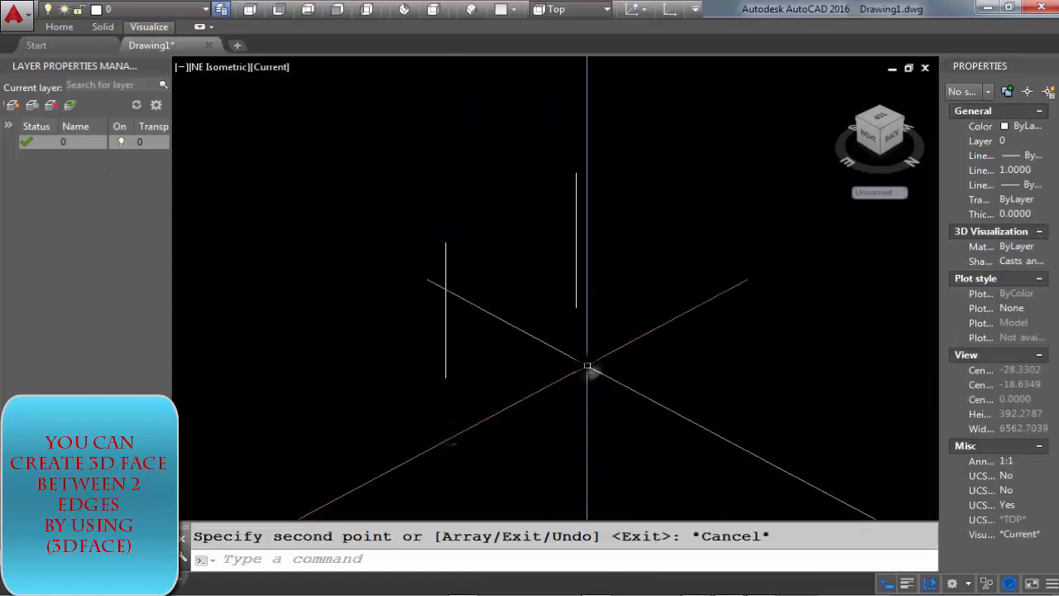
Step: Create a four-sided 3D face between the two vertical lines, using their four endpoints as corners
middle_click_drag(556, 306, 559, 315)
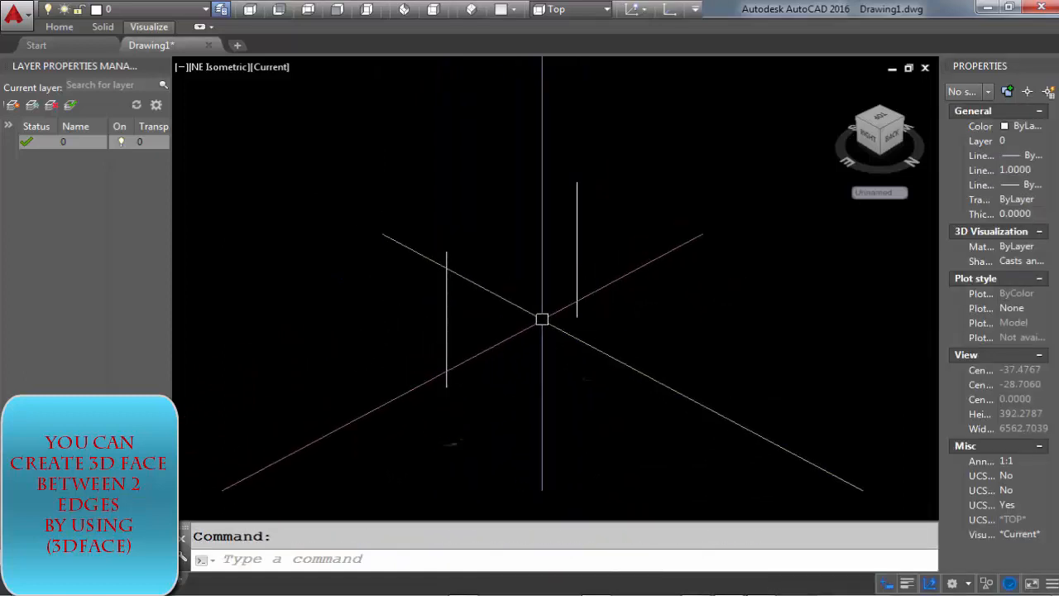
key("Return")
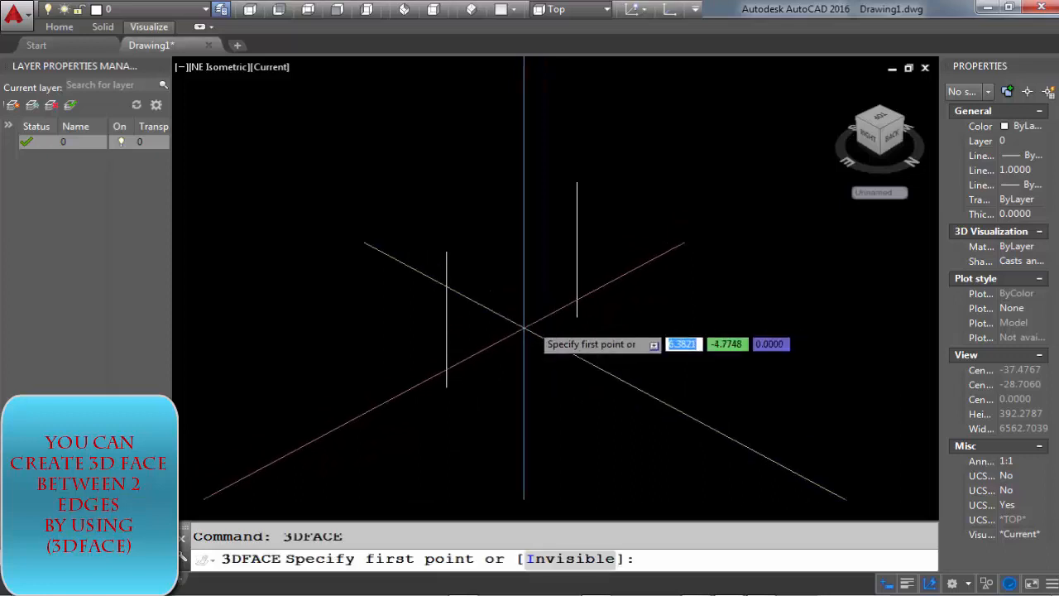
left_click(447, 384)
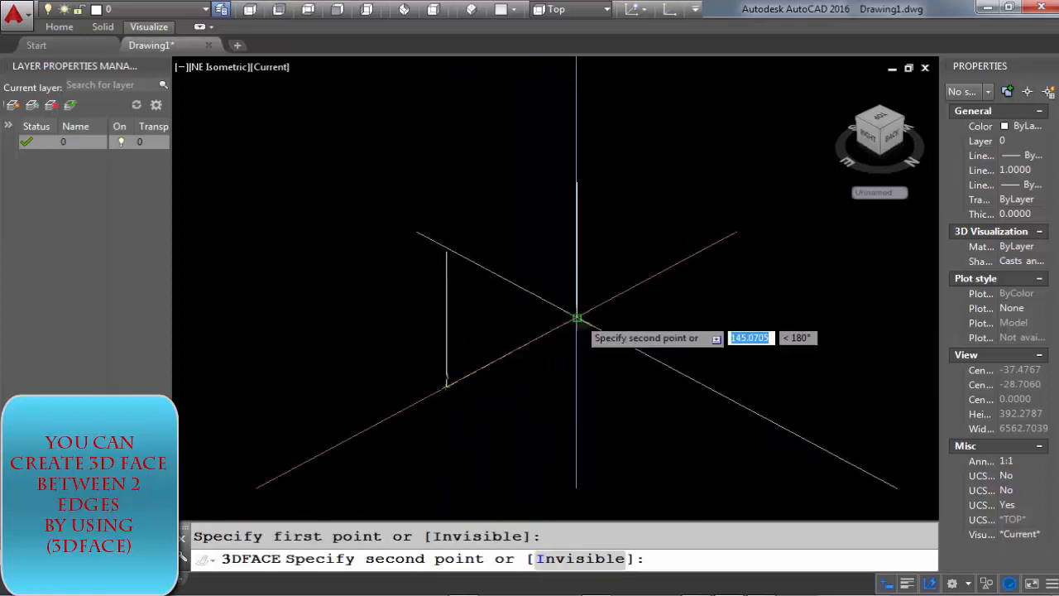
left_click(577, 318)
left_click(576, 183)
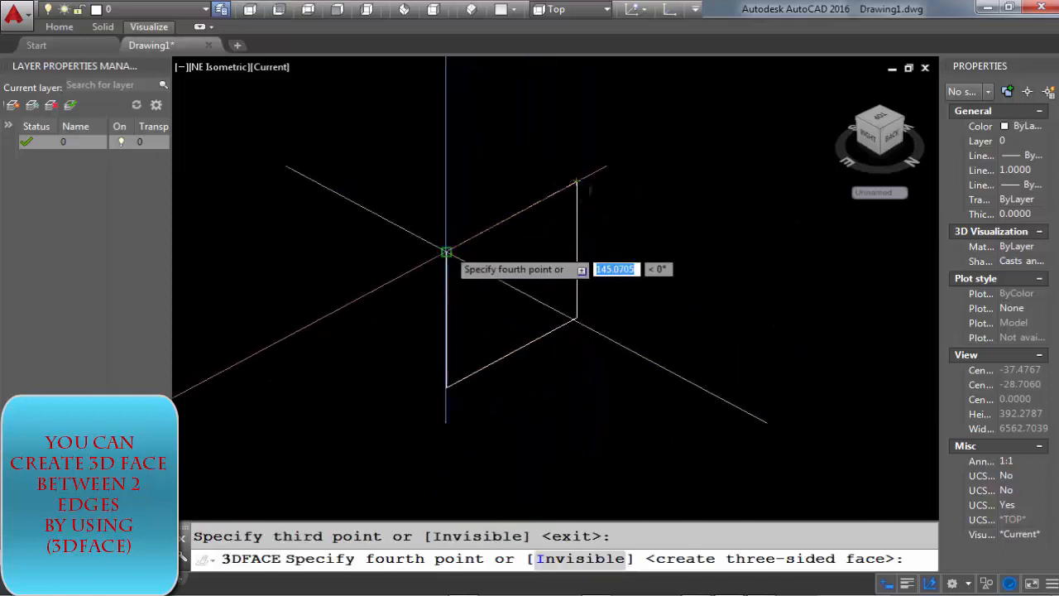
left_click(447, 253)
key("Return")
middle_click_drag(537, 345, 529, 297)
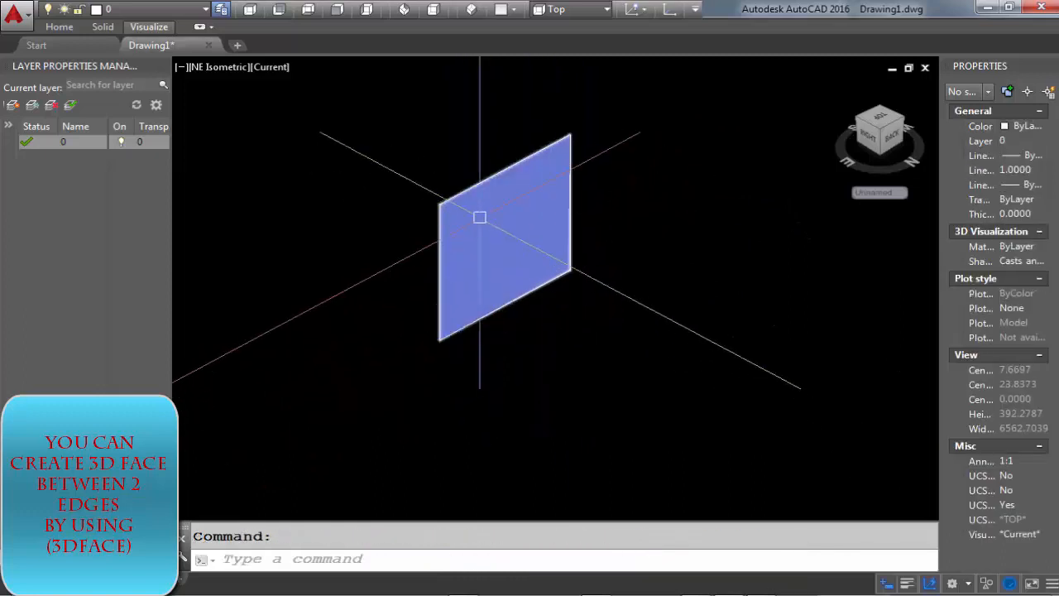
middle_click_drag(480, 217, 479, 267)
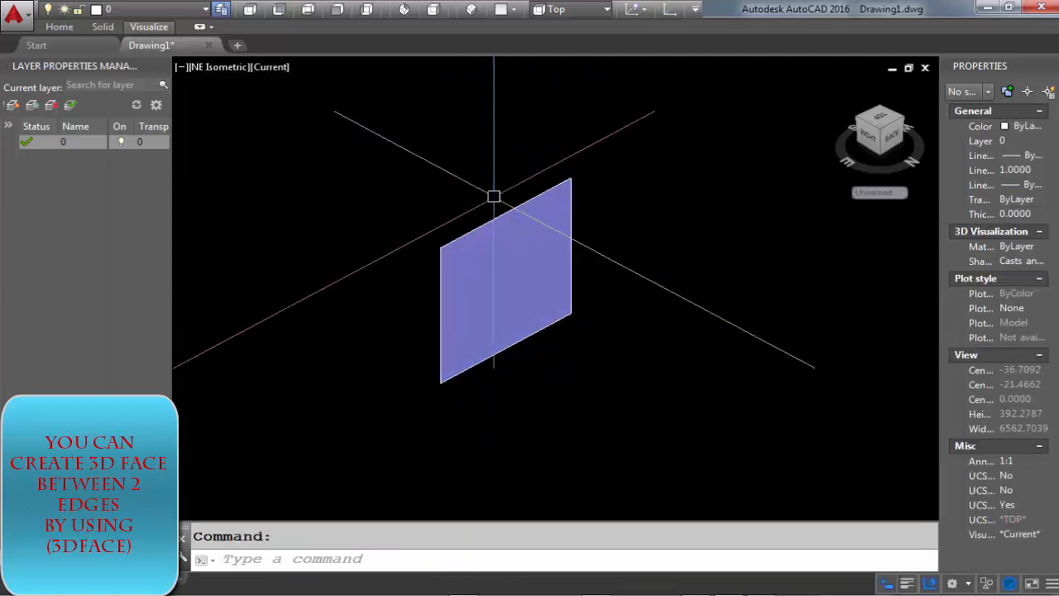
Step: Erase the 3D face together with both vertical lines
left_click(653, 402)
left_click(390, 141)
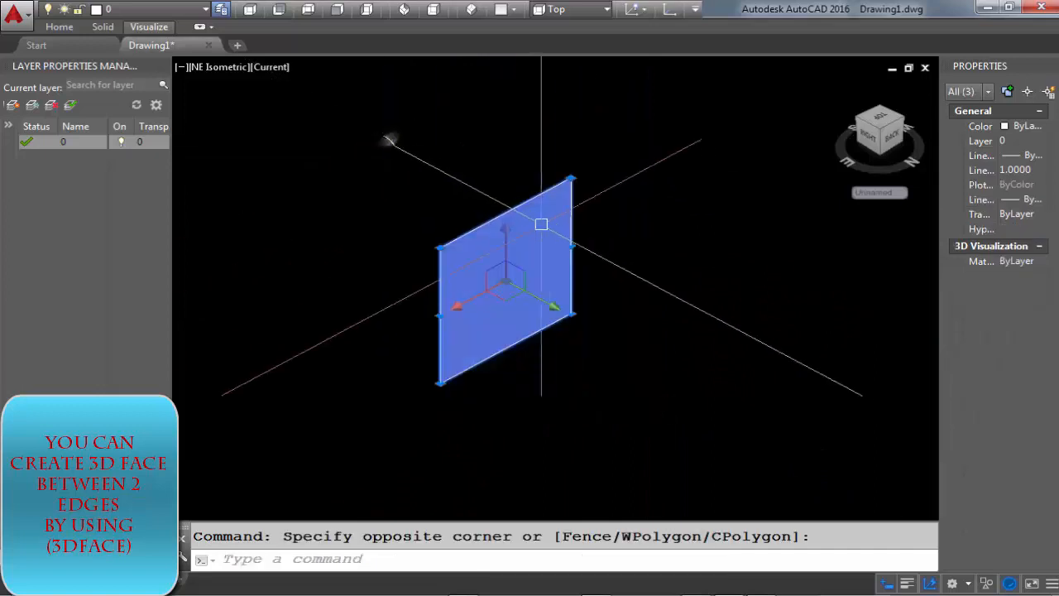
key("Delete")
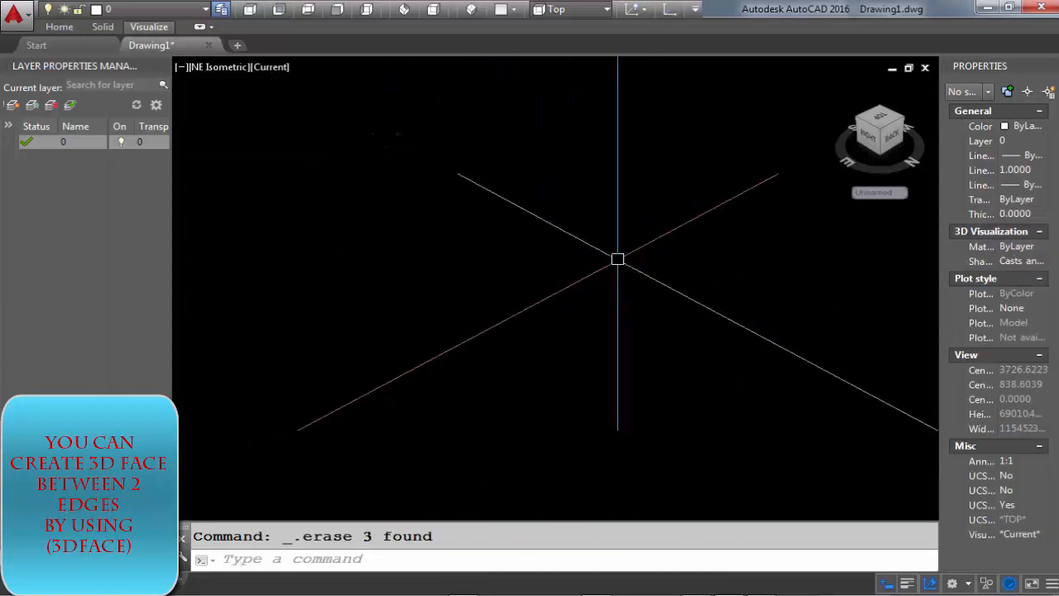
scroll(593, 263, "up", 4)
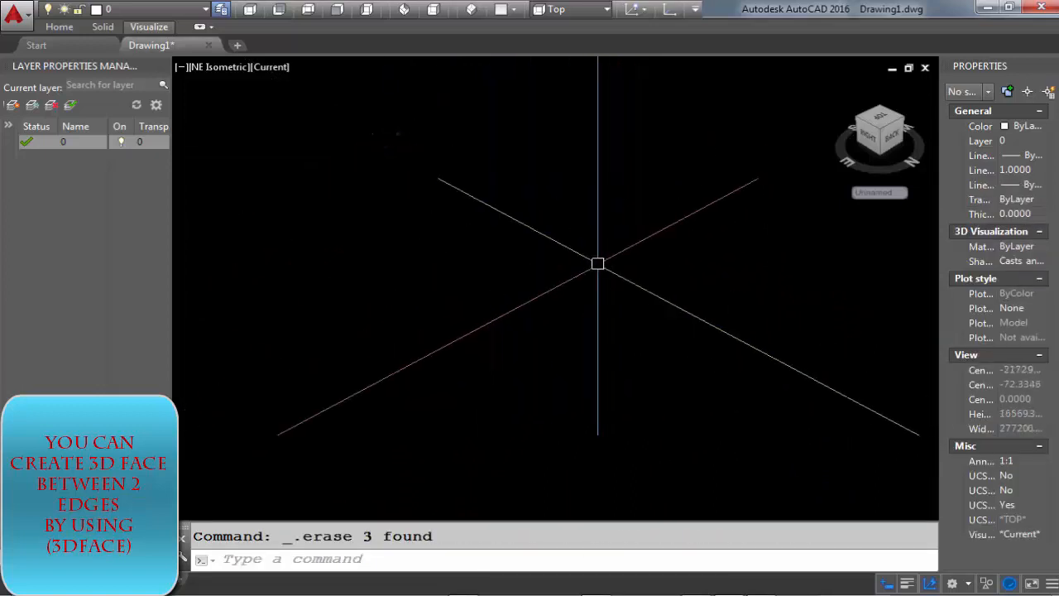
key("Return")
left_click(541, 269)
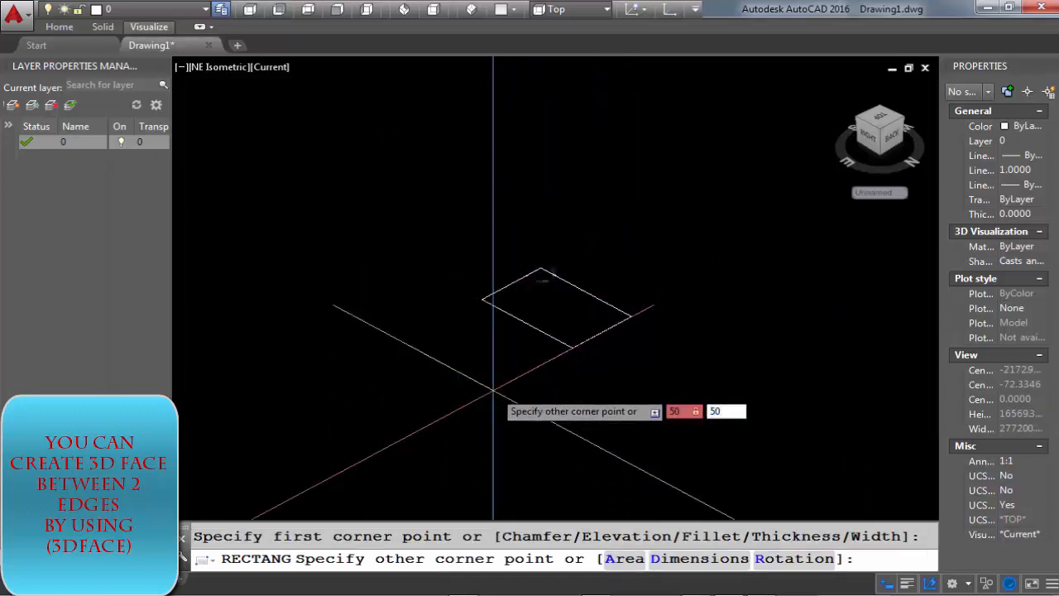
key("Escape")
Step: Draw a 50 by 50 rectangle on the ground plane
type("re")
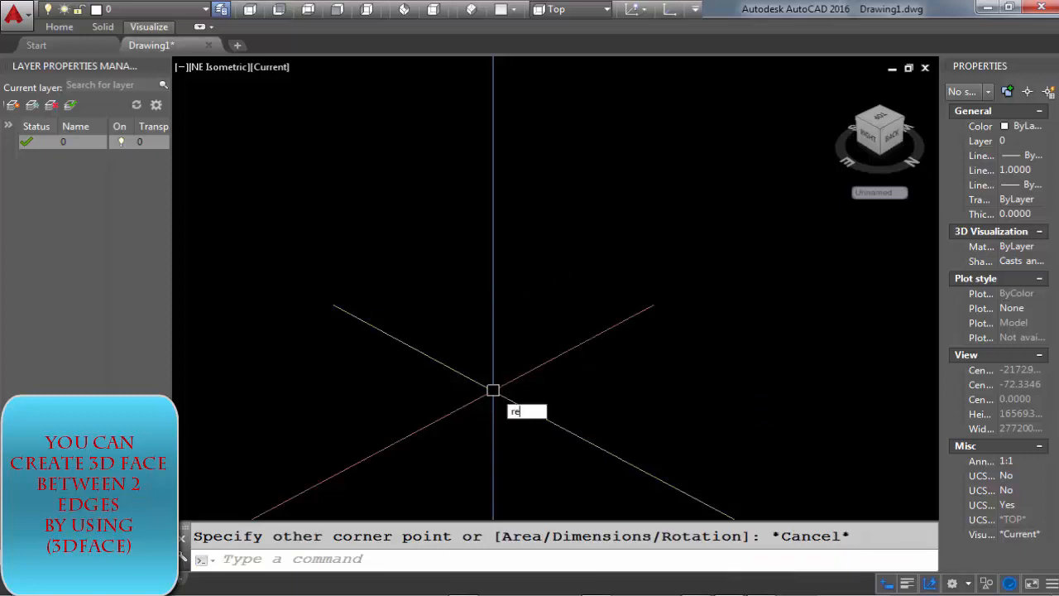
type("c")
key("Return")
left_click(497, 263)
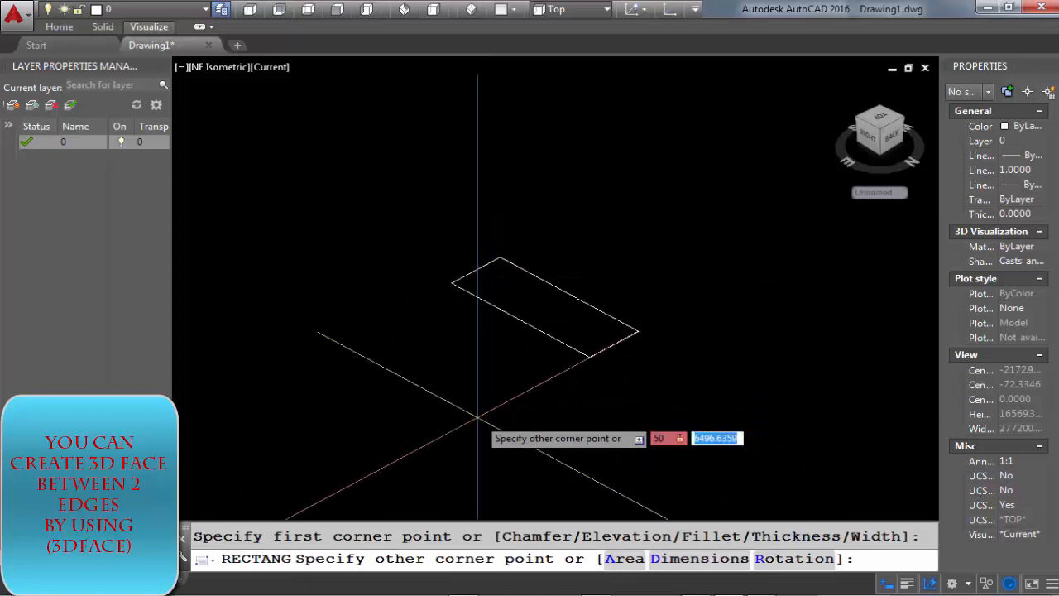
key("Return")
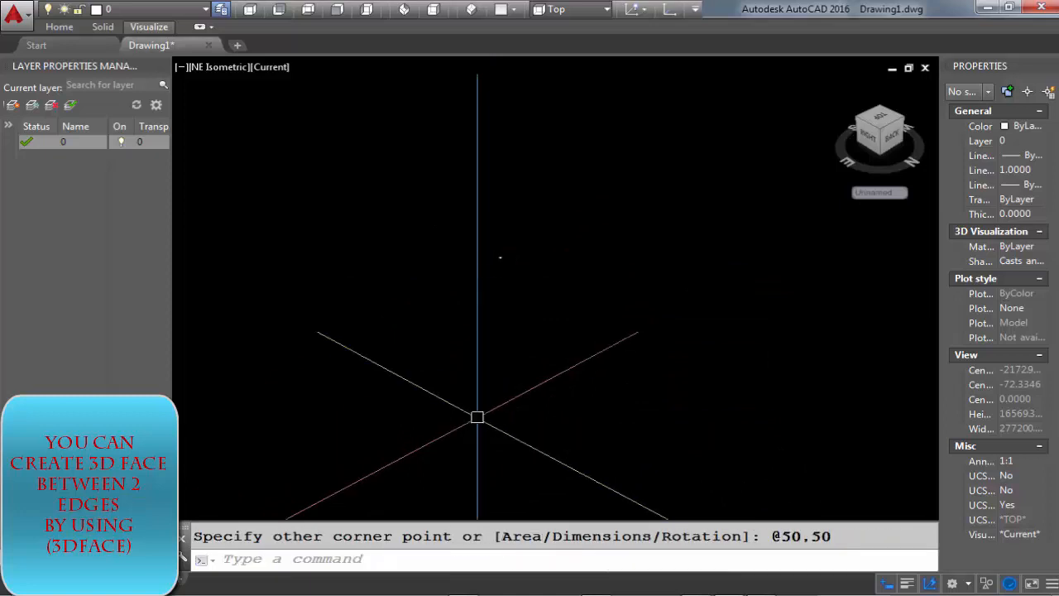
Step: Draw a 30-unit vertical line up from the midpoint of the rectangle's west edge
type("z")
key("Return")
type("a")
key("Return")
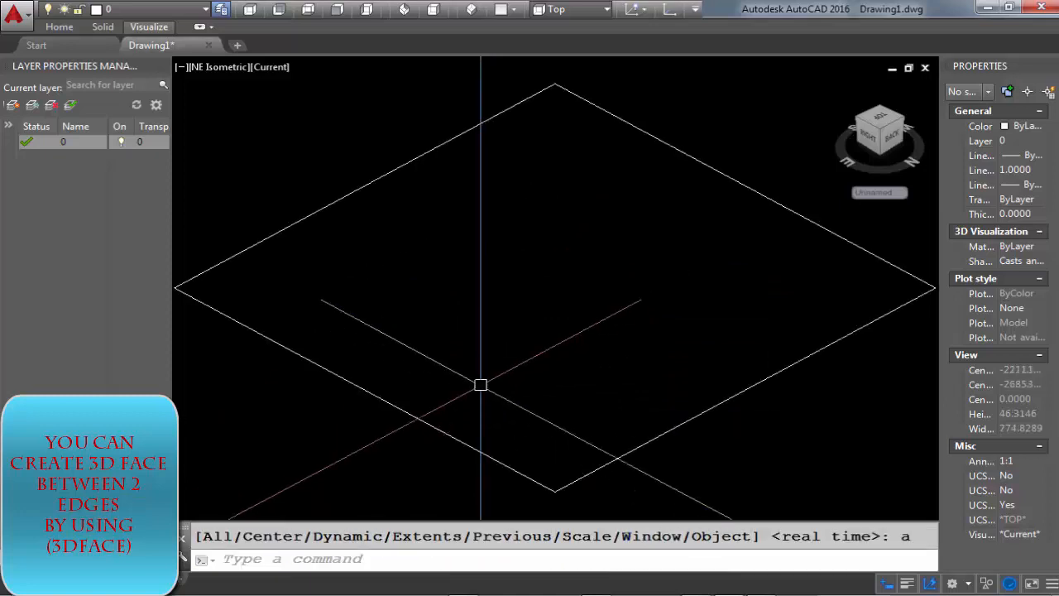
scroll(629, 313, "down", 2)
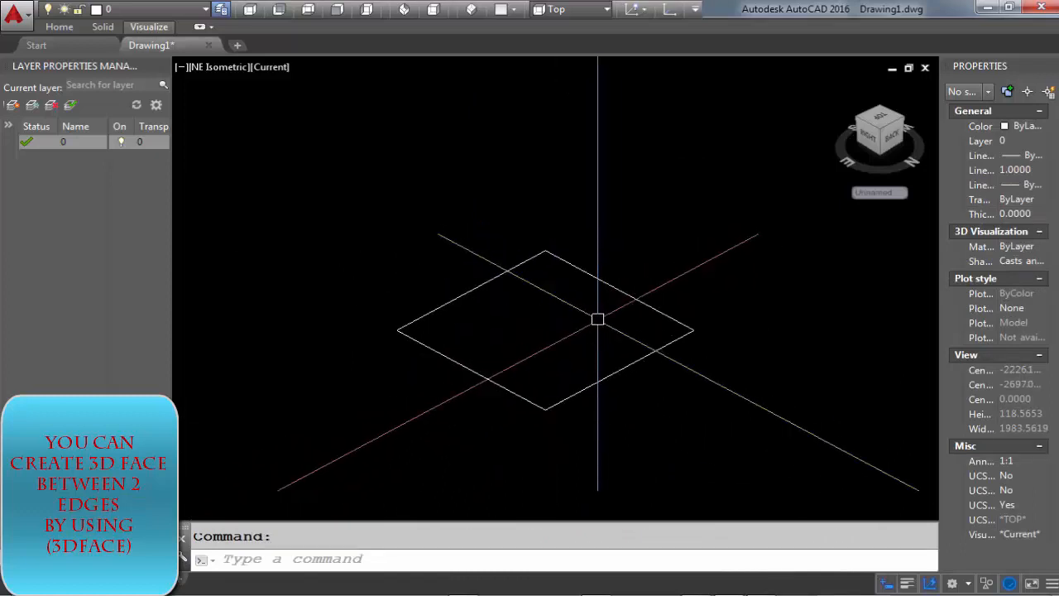
type("l")
key("Return")
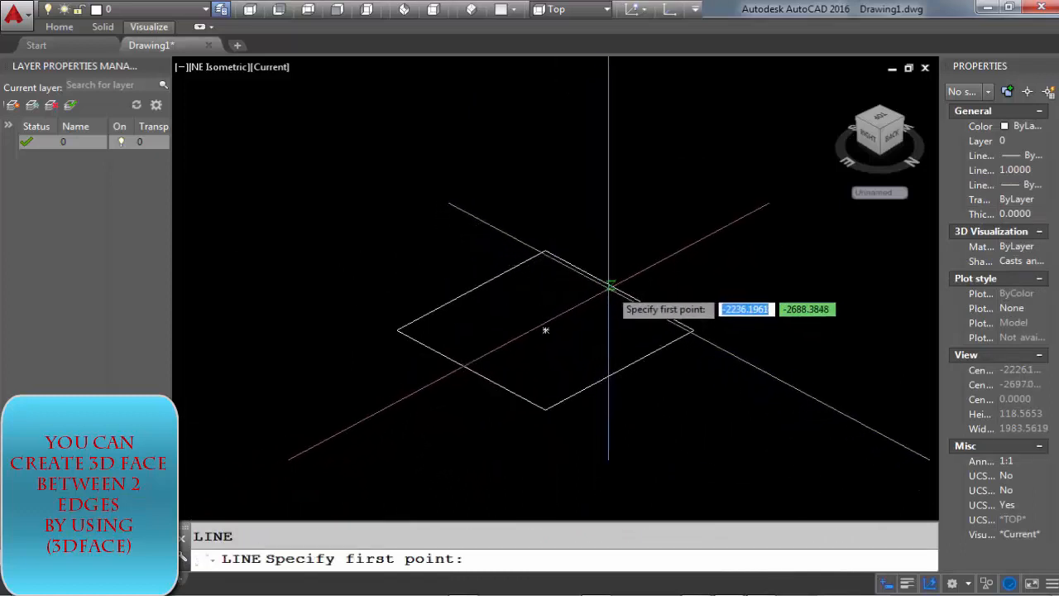
left_click(618, 291)
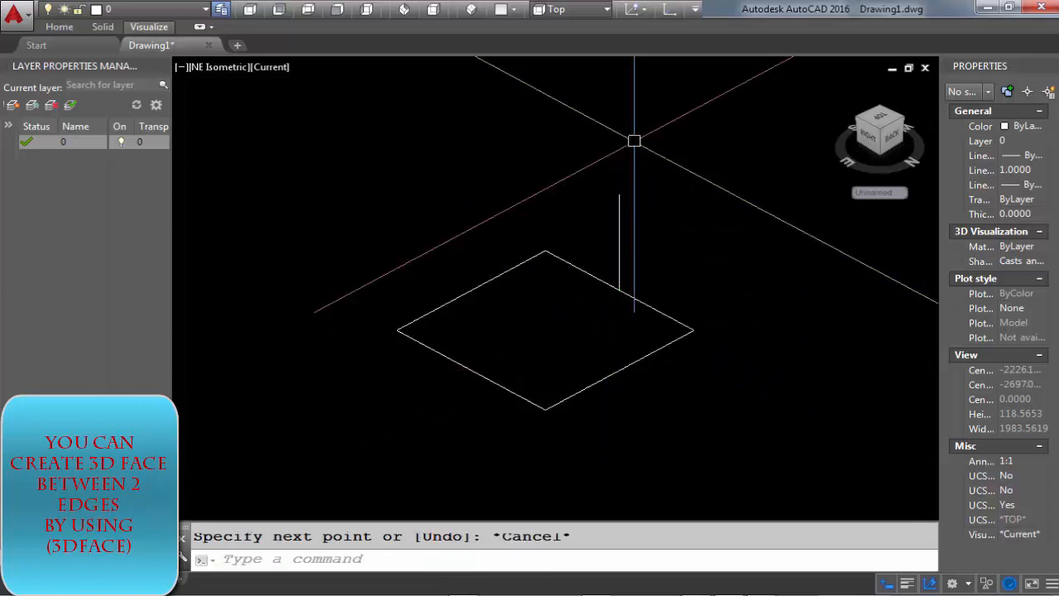
Step: Copy the vertical line from its base to the midpoints of the rectangle's other three edges
left_click(641, 227)
left_click(610, 205)
type("c")
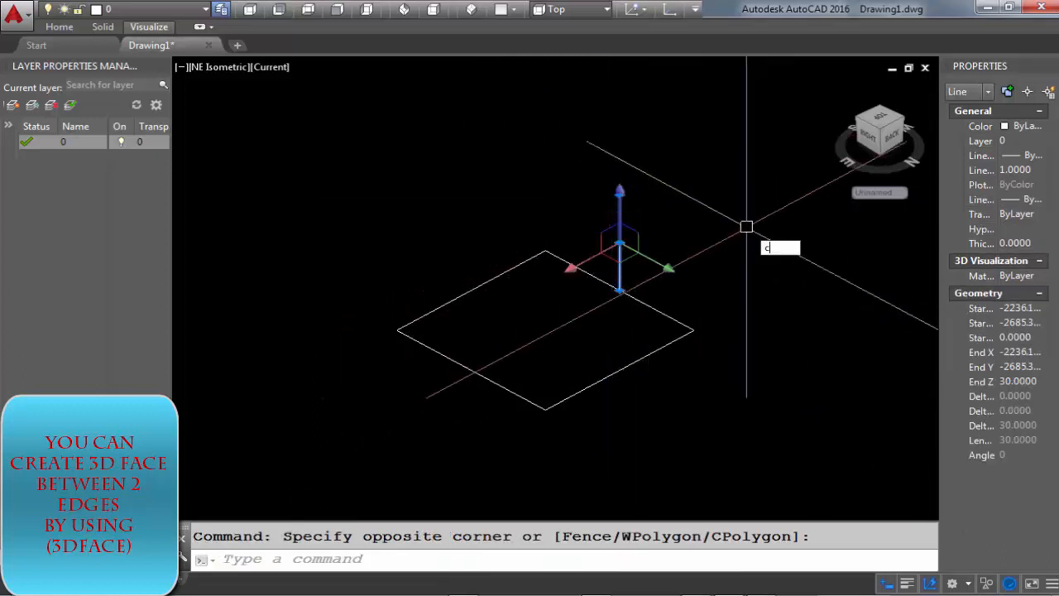
type("o")
key("Return")
left_click(618, 293)
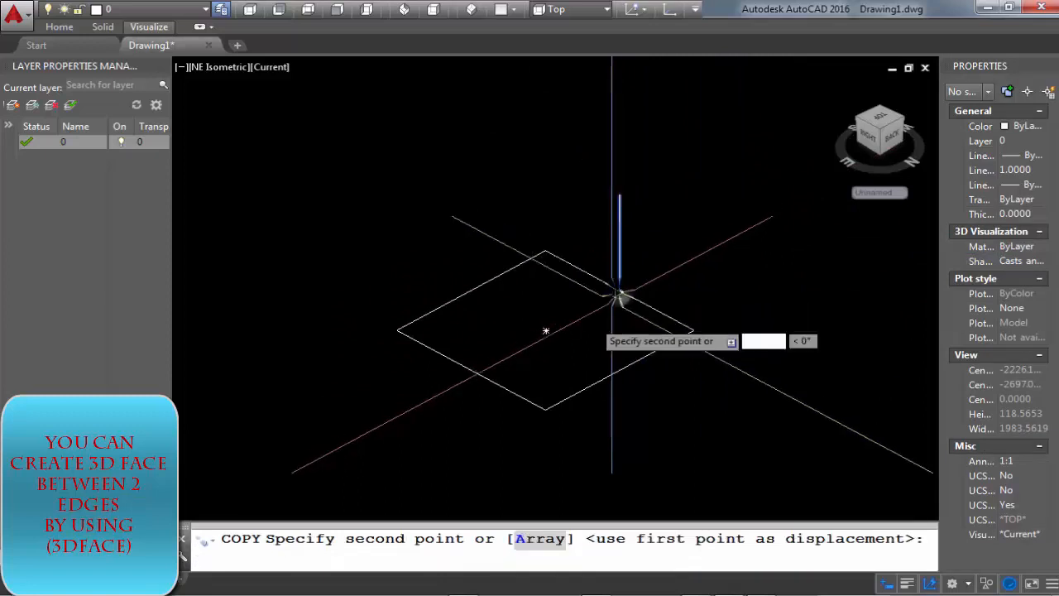
left_click(472, 369)
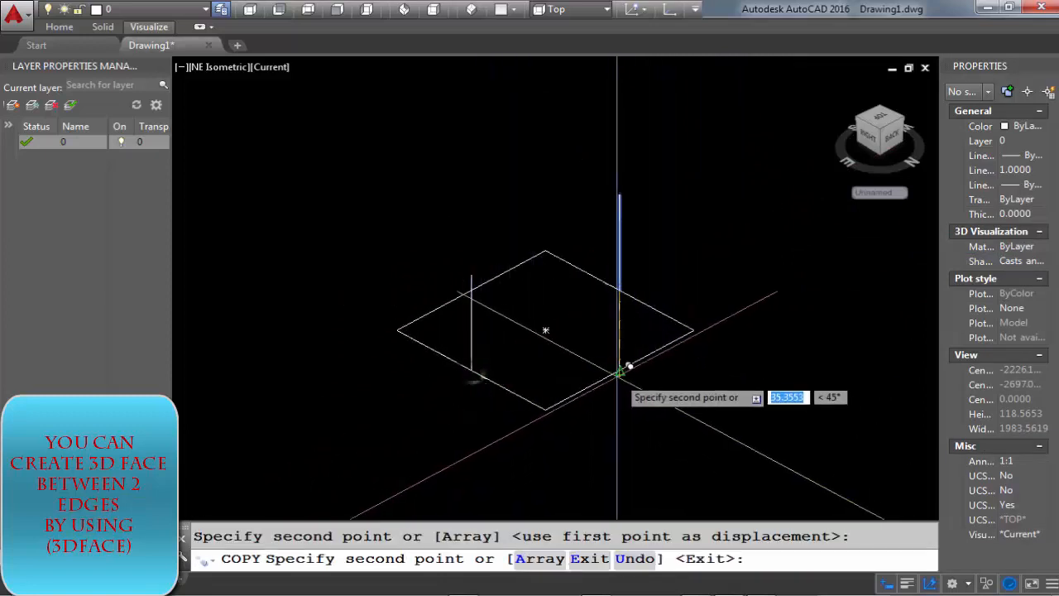
left_click(619, 377)
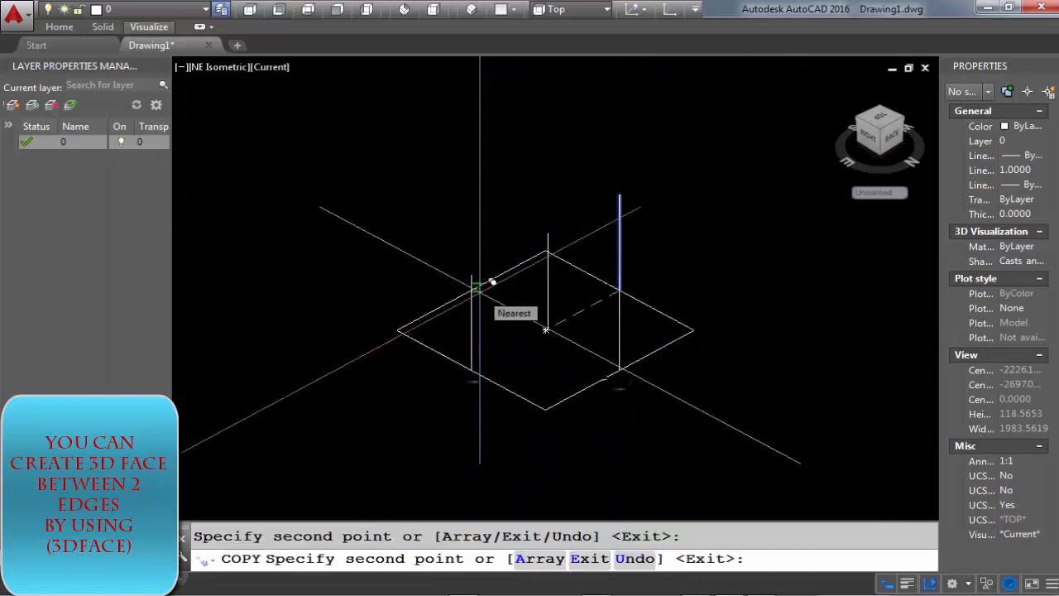
mouse_move(545, 329)
middle_mouse_down("shift")
mouse_move(406, 310)
mouse_move(543, 330)
middle_mouse_up("shift")
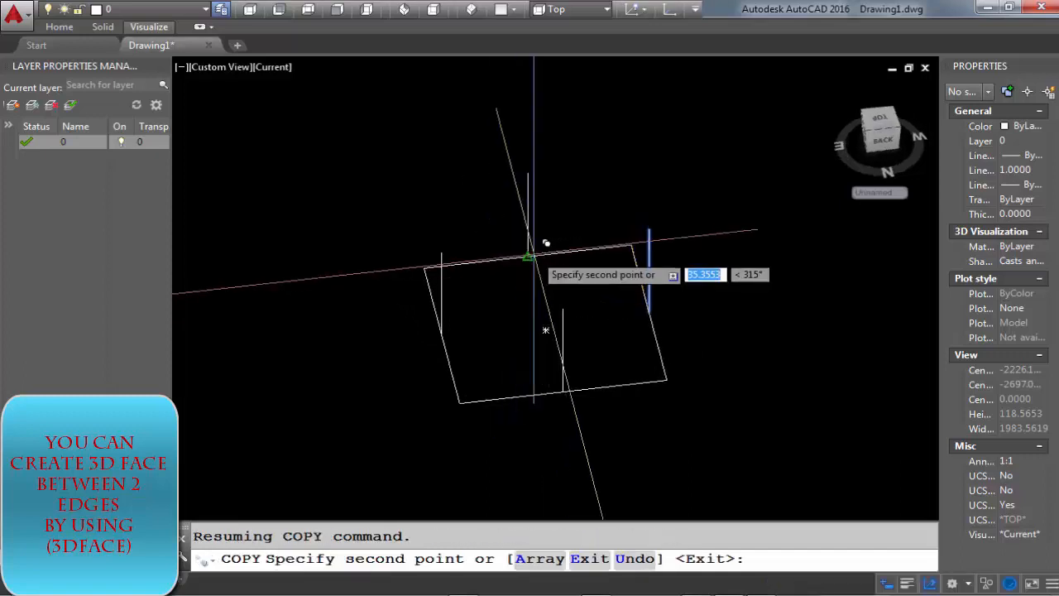
middle_click_drag(527, 257, 547, 310, "shift")
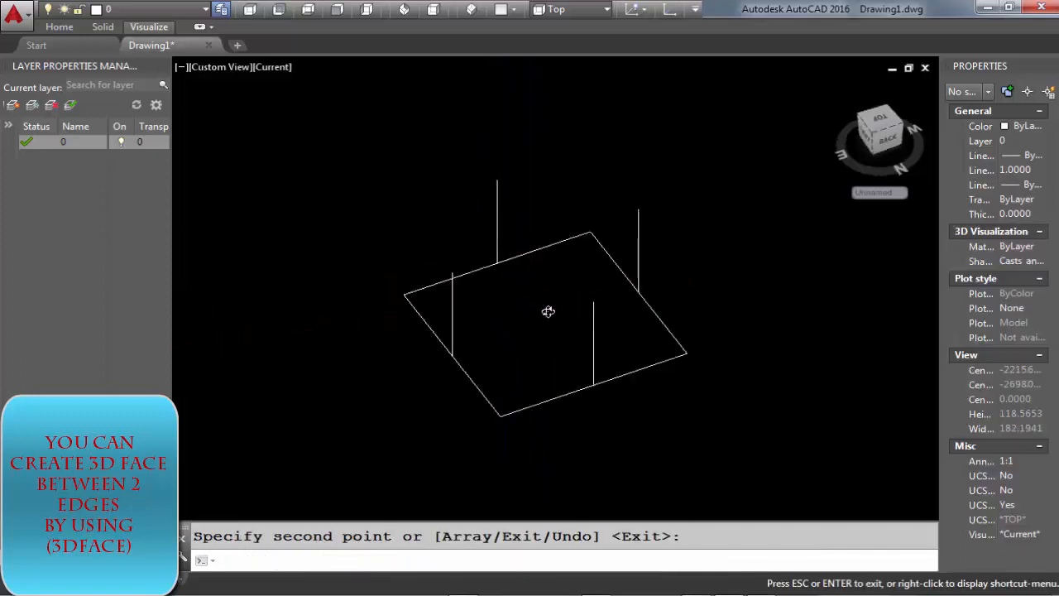
key("Escape")
Step: Draw a 45-unit vertical line up from the center of the rectangle
type("l")
key("Return")
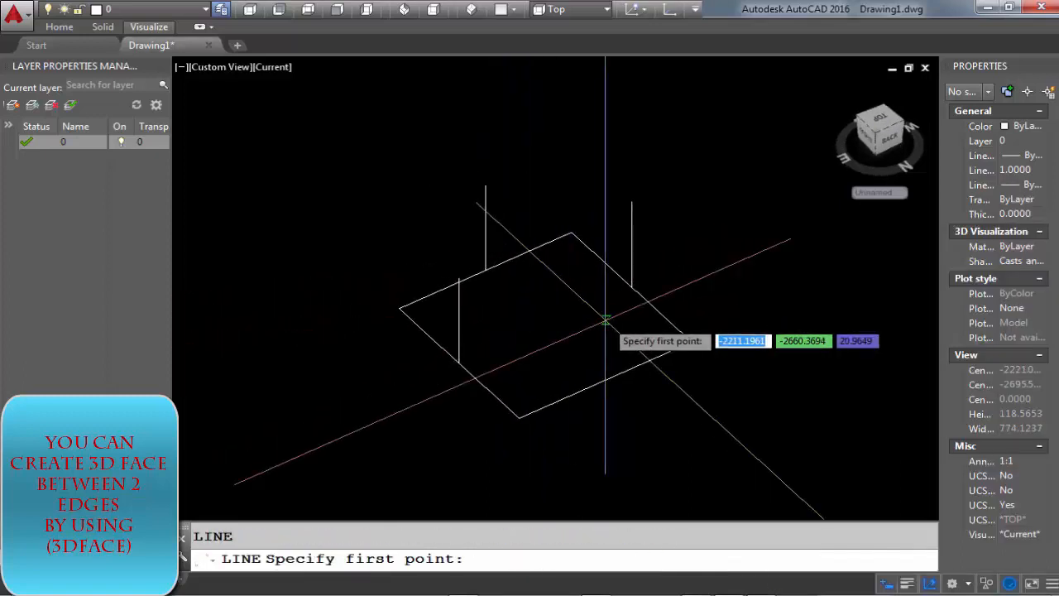
left_click(545, 324)
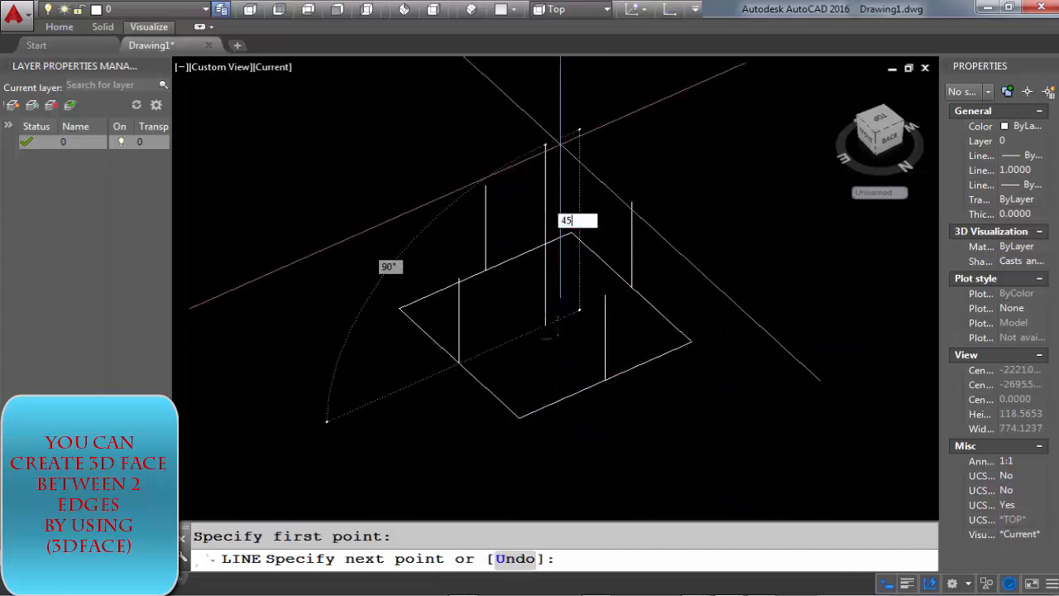
key("Escape")
Step: Create a triangular 3D face joining the rectangle's northeast corner, the top of the east edge's line and the top of the center line
mouse_move(572, 163)
middle_mouse_down("shift")
mouse_move(565, 236)
mouse_move(546, 260)
mouse_move(527, 248)
mouse_move(537, 261)
middle_mouse_up("shift")
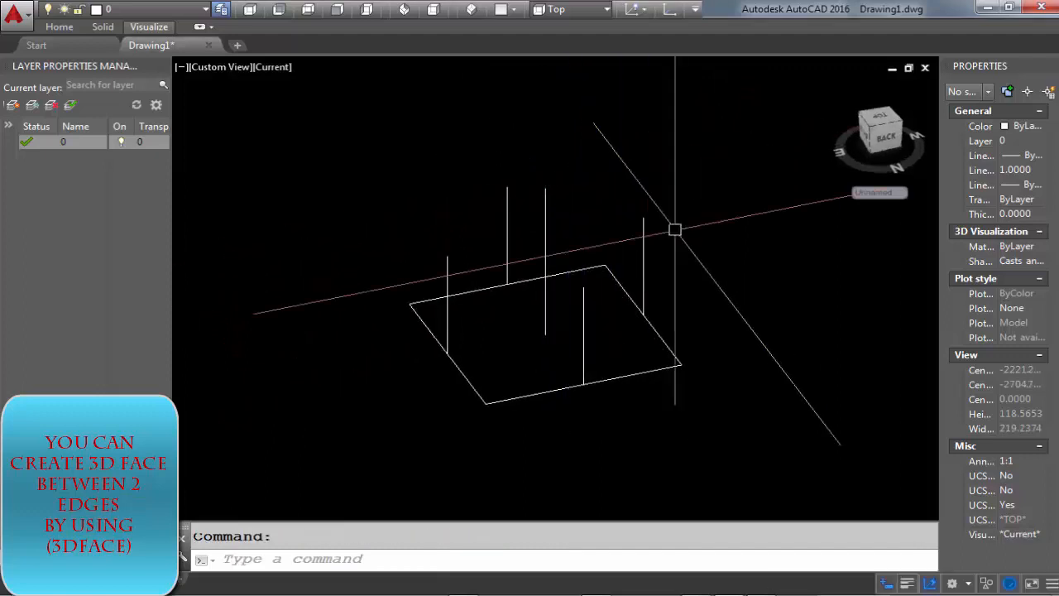
key("Return")
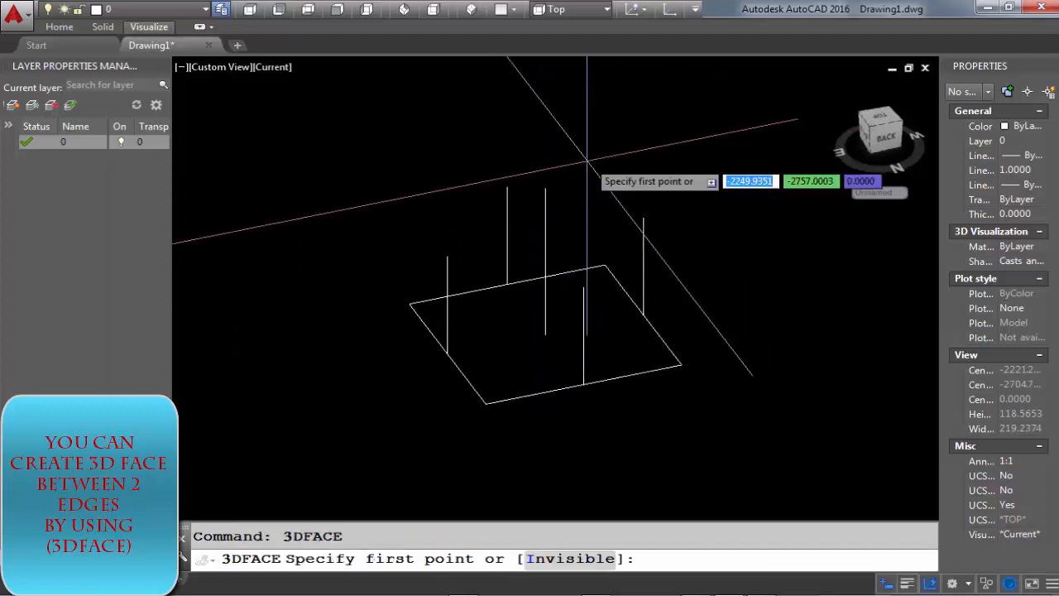
left_click(488, 402)
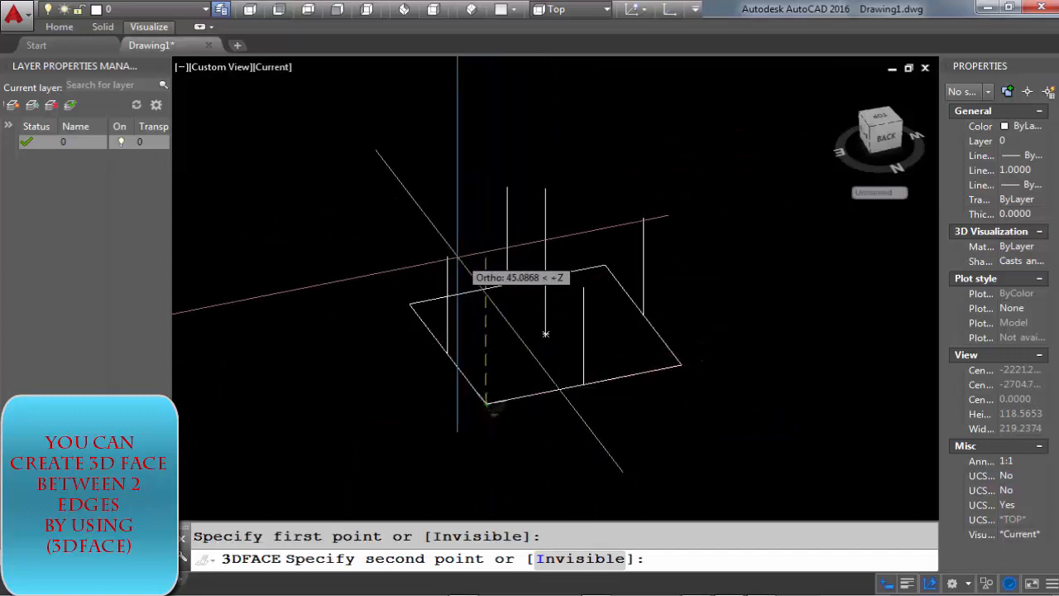
left_click(447, 259)
left_click(546, 192)
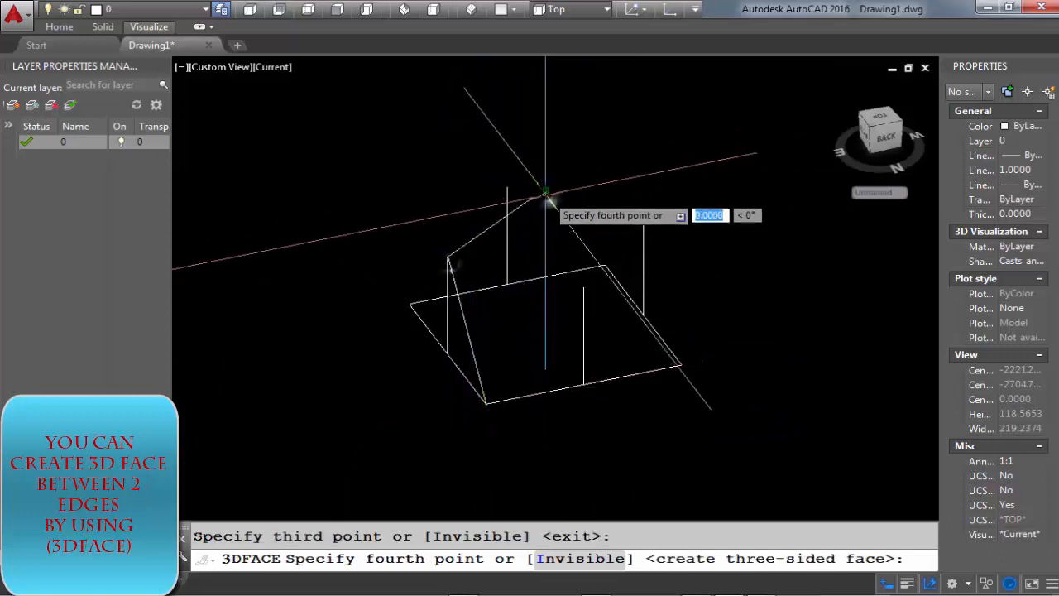
left_click(488, 404)
key("Return")
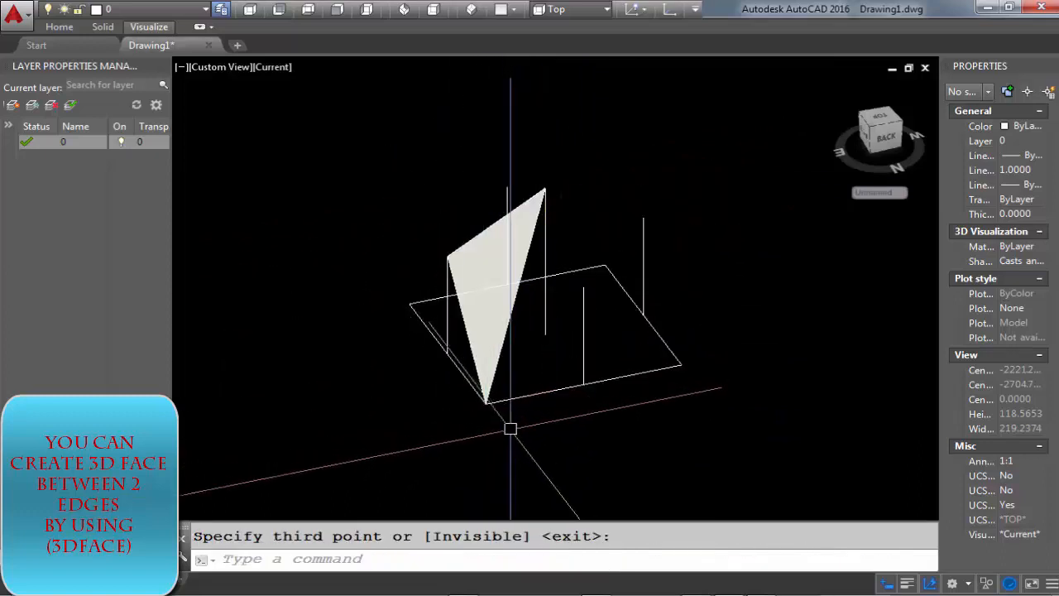
Step: Create a triangular 3D face joining the rectangle's northeast corner, the top of the center line and the top of the north edge's line
key("Return")
left_click(488, 403)
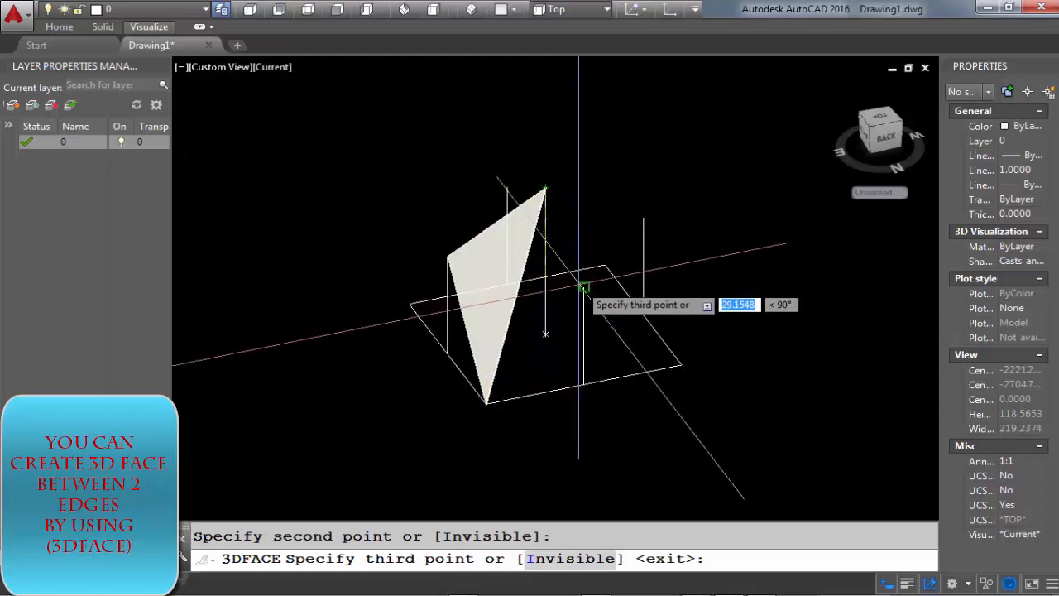
left_click(583, 287)
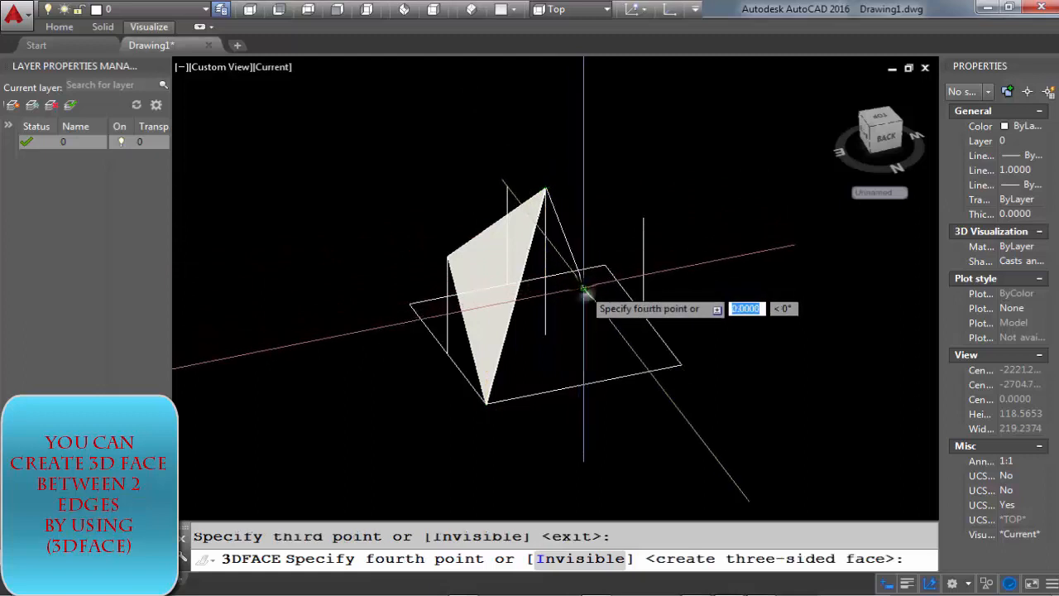
left_click(487, 403)
key("Return")
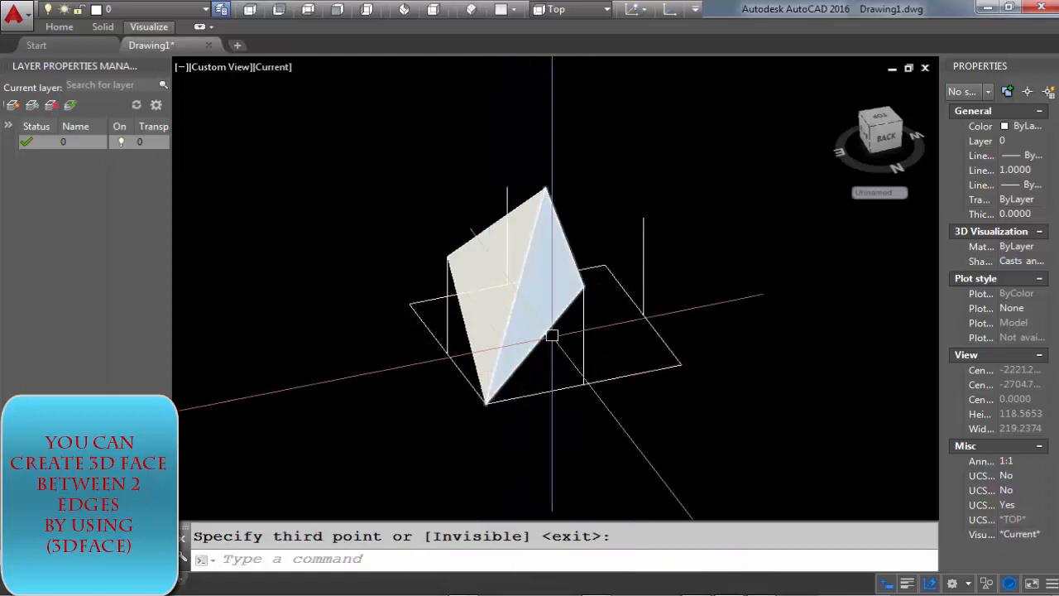
Step: Mirror the two triangular faces across the line through the midpoints of the rectangle's north and south edges, keeping the originals
middle_click_drag(553, 350, 504, 387, "shift")
left_click(492, 347)
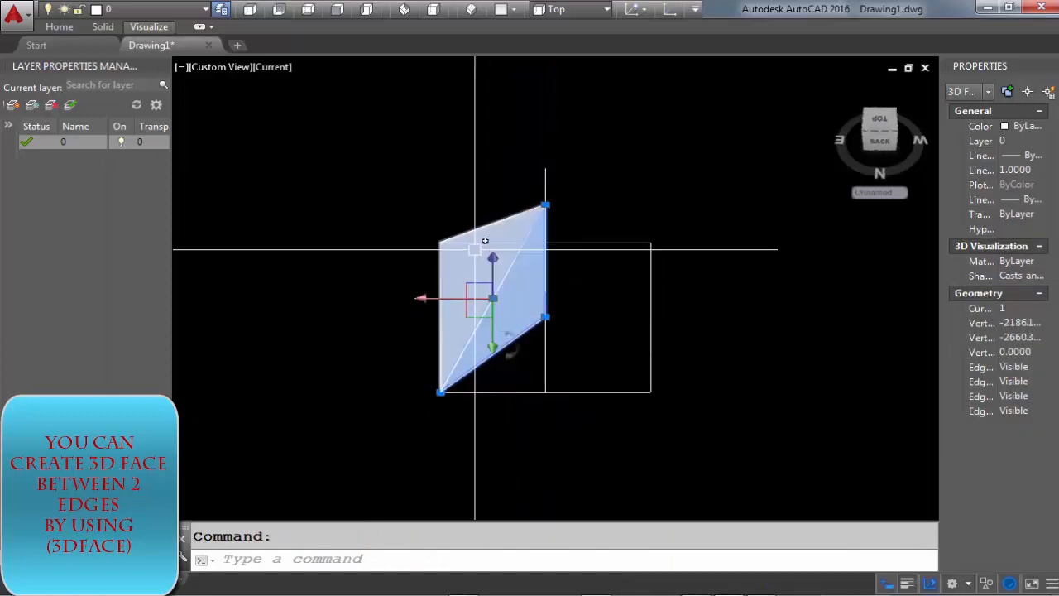
type("mi")
key("Return")
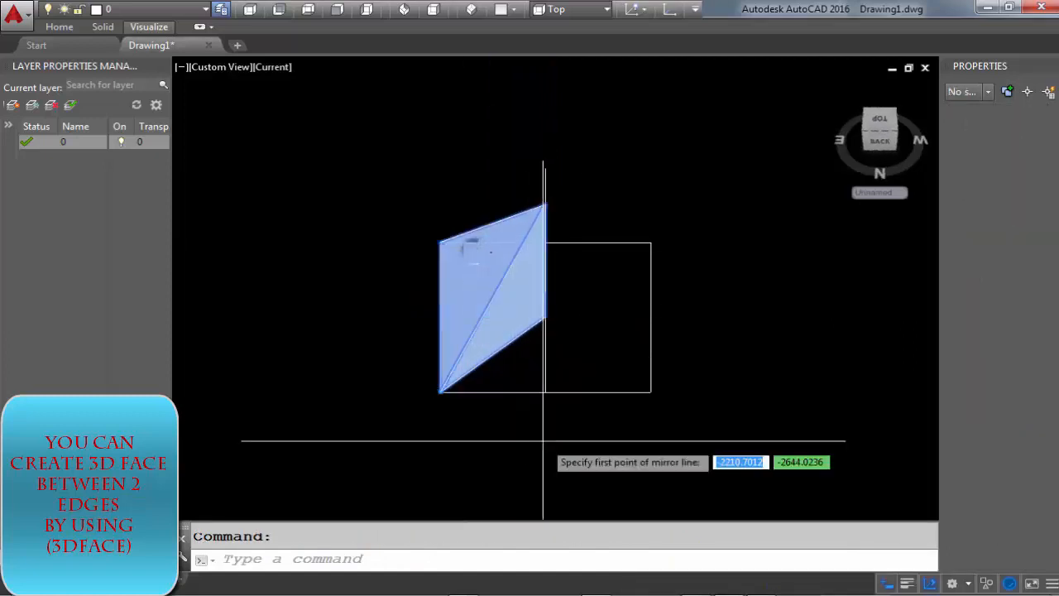
middle_click_drag(544, 440, 449, 411, "shift")
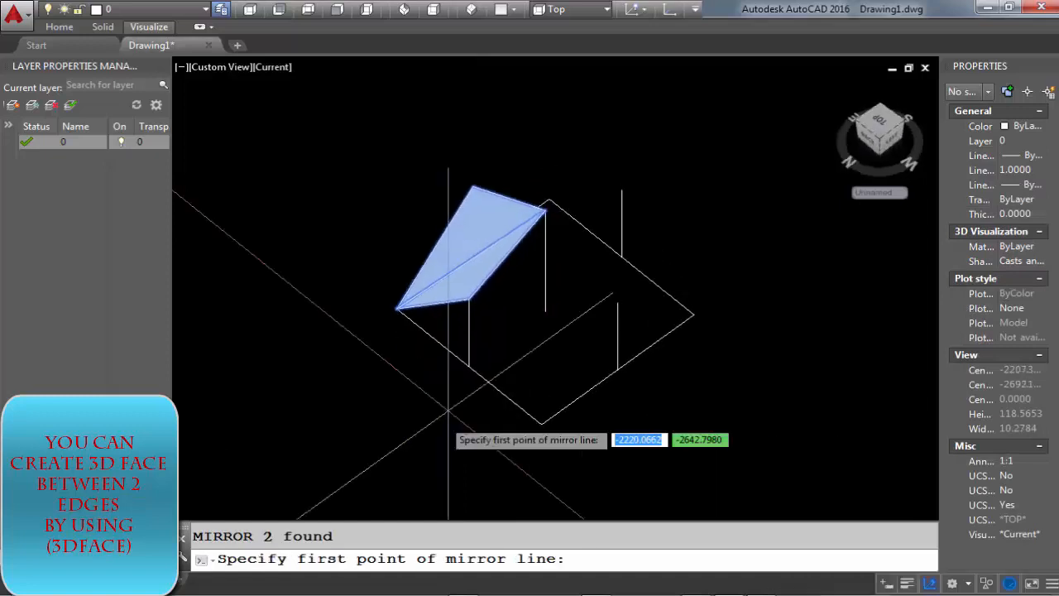
left_click(469, 364)
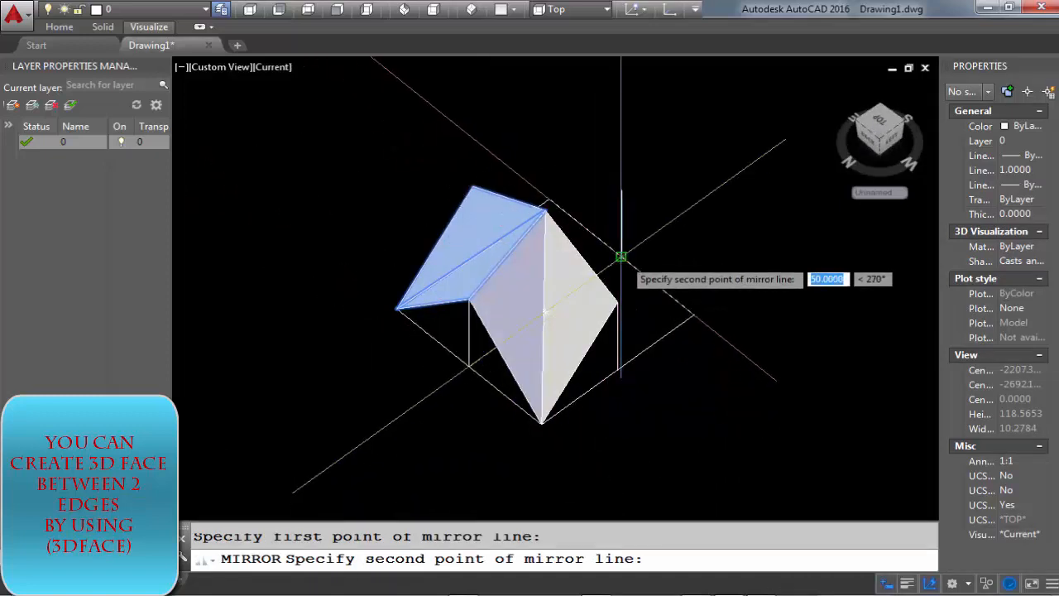
left_click(620, 256)
mouse_move(621, 256)
middle_mouse_down("shift")
mouse_move(567, 334)
mouse_move(463, 347)
mouse_move(585, 351)
middle_mouse_up("shift")
key("Return")
Step: Mirror the four triangular faces across the line through the midpoints of the rectangle's west and east edges, keeping the originals
left_click(560, 328)
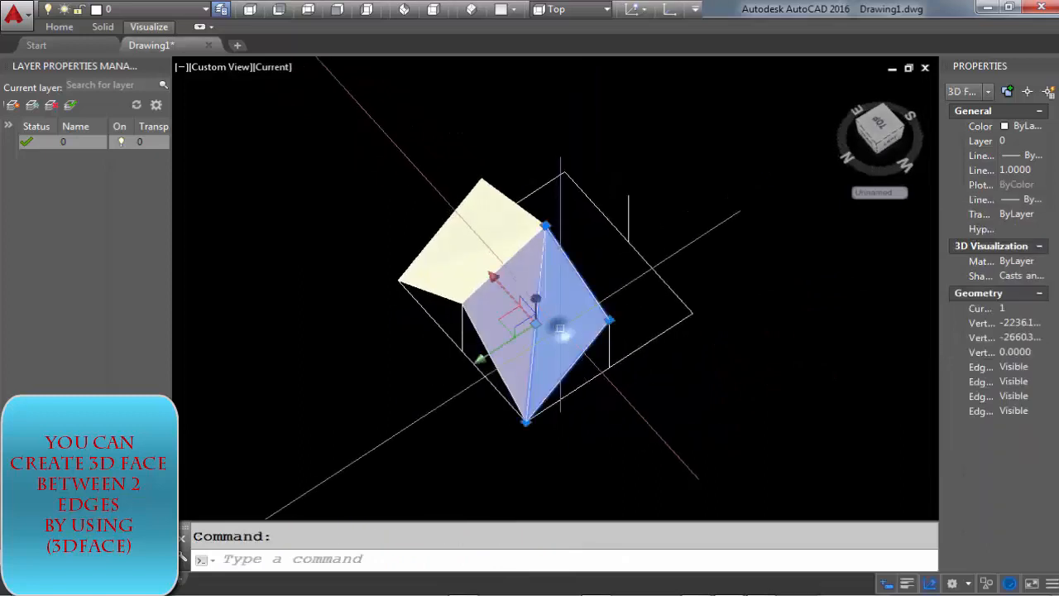
left_click(505, 325)
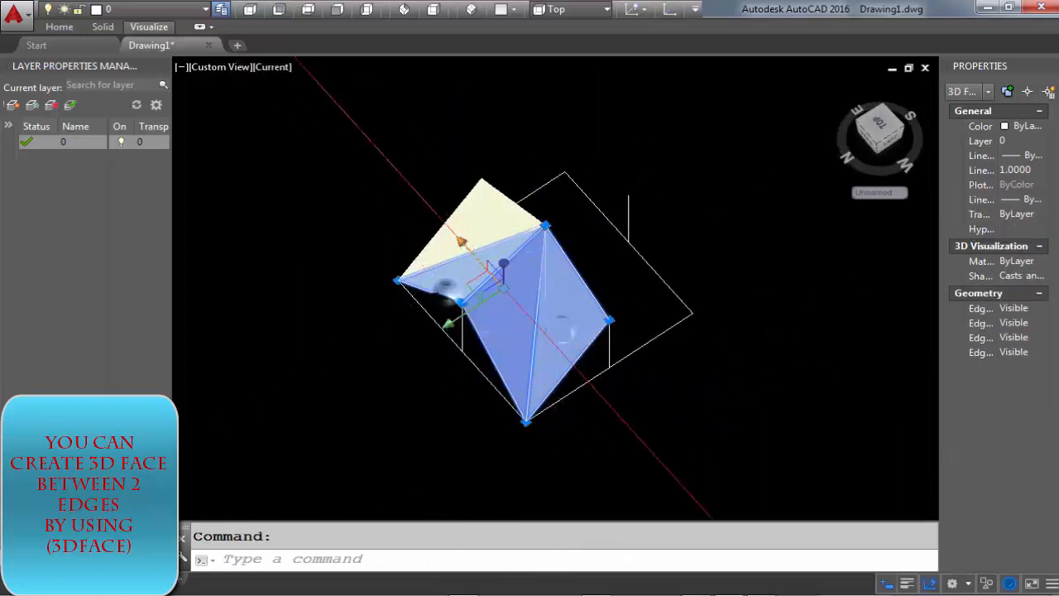
left_click(478, 226)
middle_click_drag(595, 348, 518, 367, "shift")
key("Return")
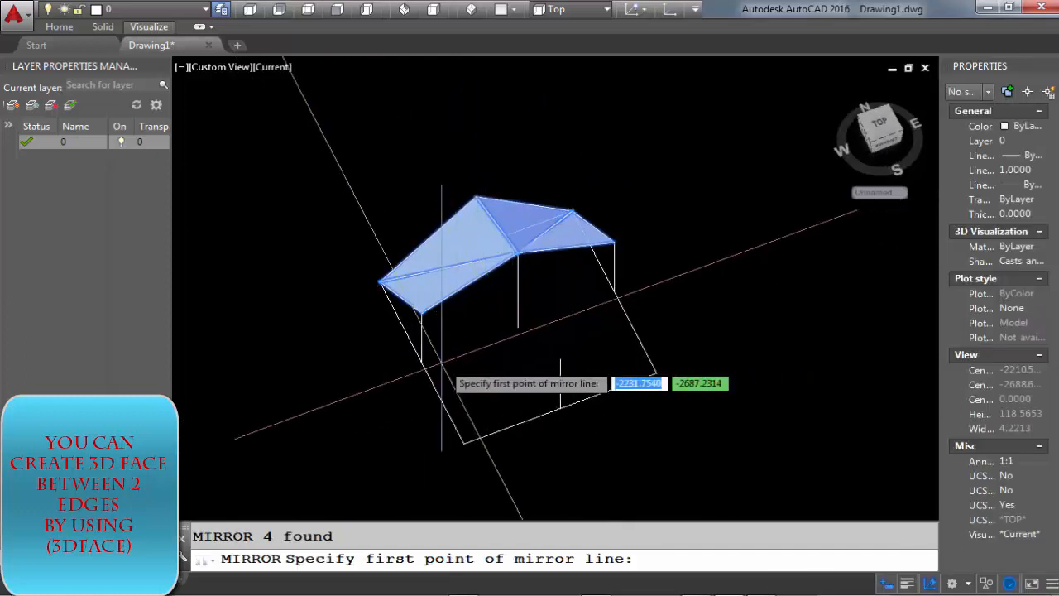
left_click(422, 363)
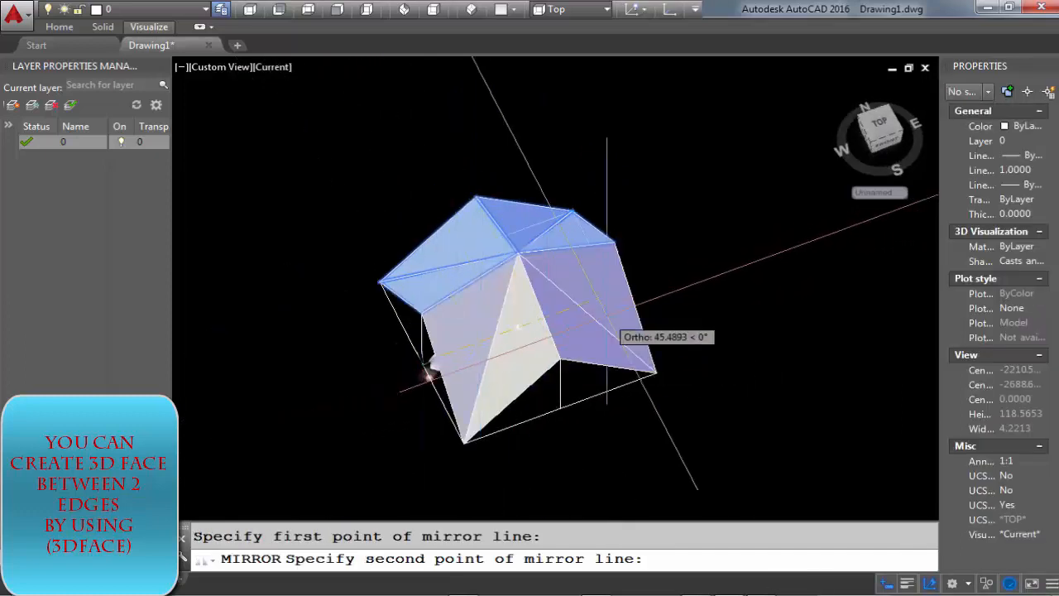
left_click(624, 267)
key("Return")
mouse_move(622, 267)
middle_mouse_down("shift")
mouse_move(560, 326)
mouse_move(662, 210)
mouse_move(657, 241)
mouse_move(780, 366)
mouse_move(593, 224)
mouse_move(579, 239)
mouse_move(557, 229)
mouse_move(329, 235)
mouse_move(574, 273)
mouse_move(620, 267)
middle_mouse_up("shift")
scroll(449, 359, "down", 5)
middle_click_drag(578, 336, 538, 366)
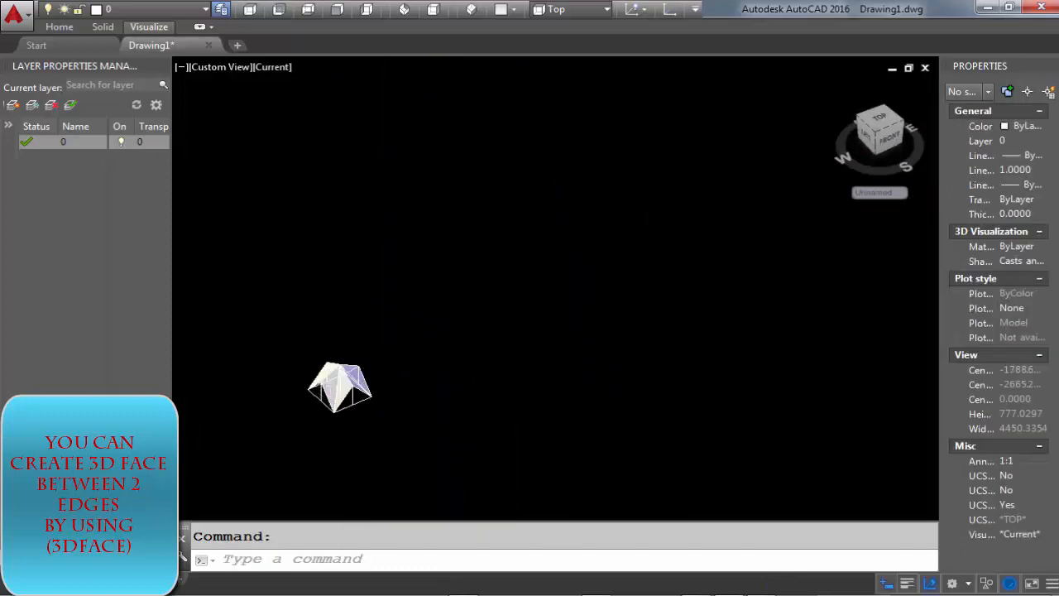
scroll(537, 367, "up", 1)
scroll(499, 310, "up", 2)
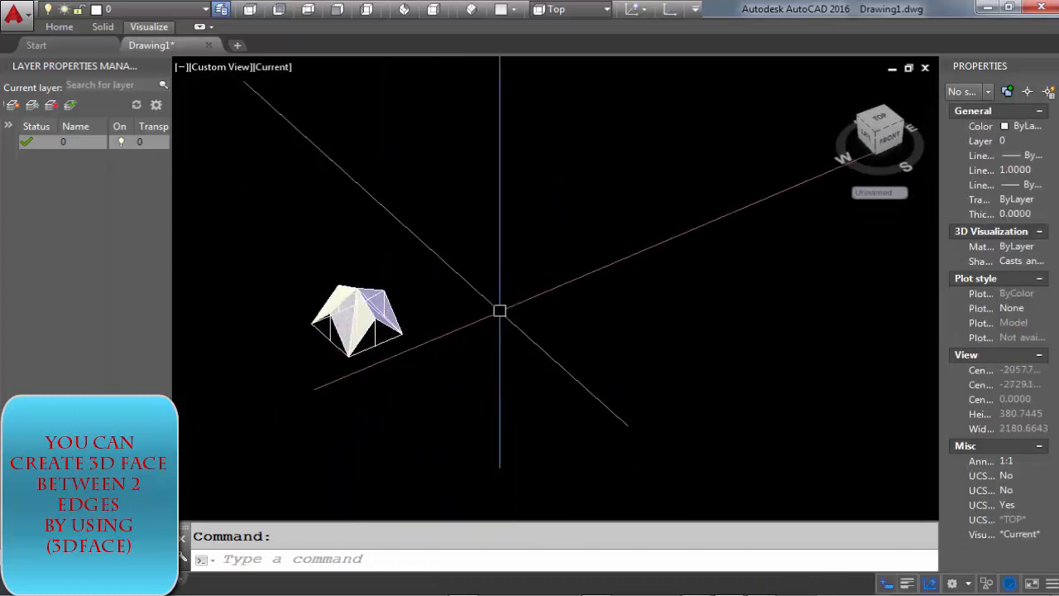
left_click(887, 142)
scroll(615, 347, "down", 3)
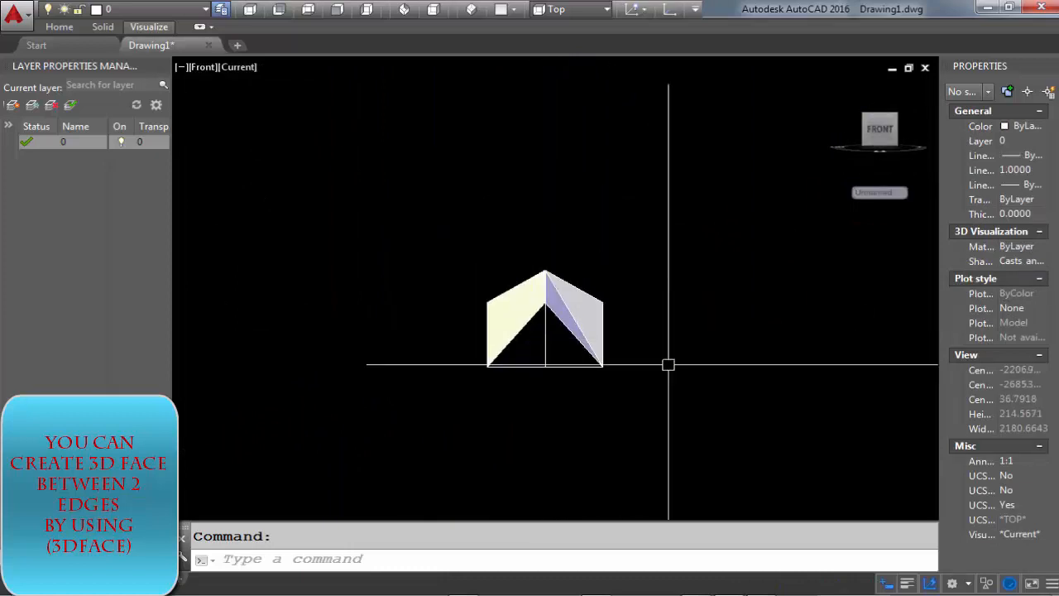
middle_click_drag(668, 364, 416, 408)
key("Return")
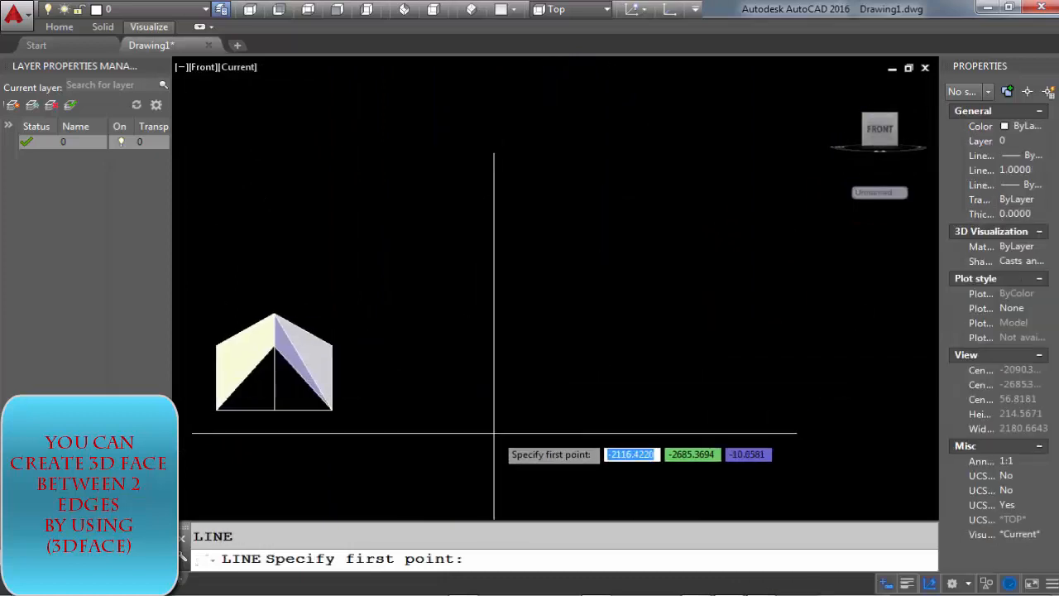
left_click(494, 434)
key("Escape")
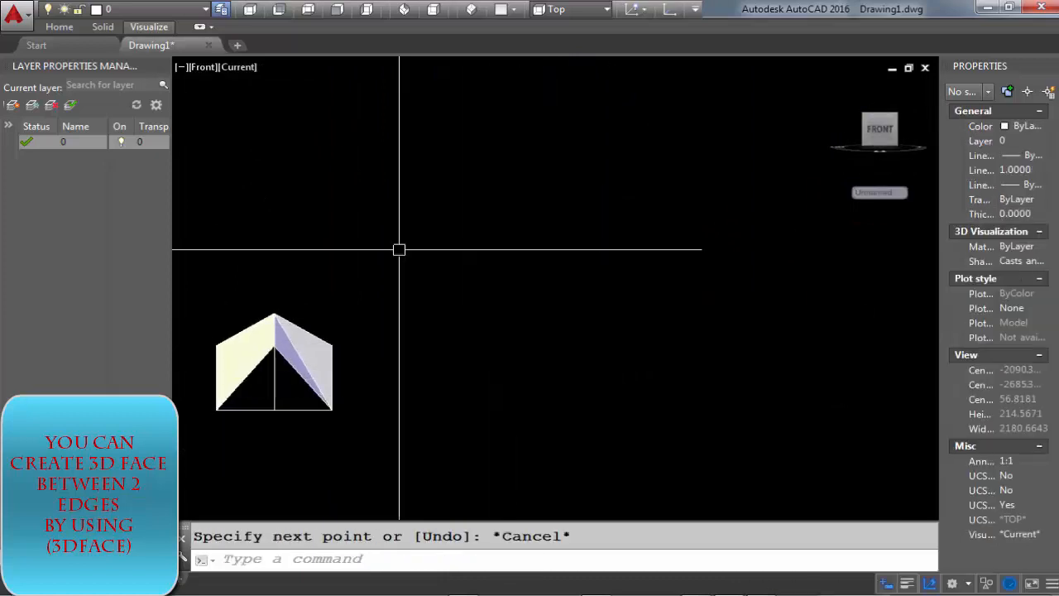
left_click(251, 10)
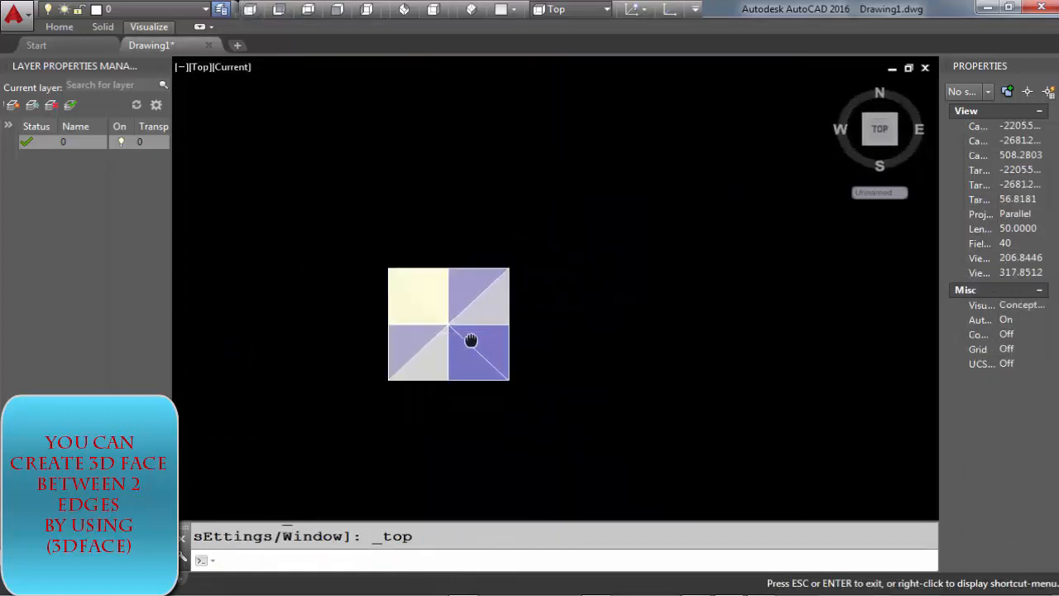
middle_click_drag(471, 339, 375, 345)
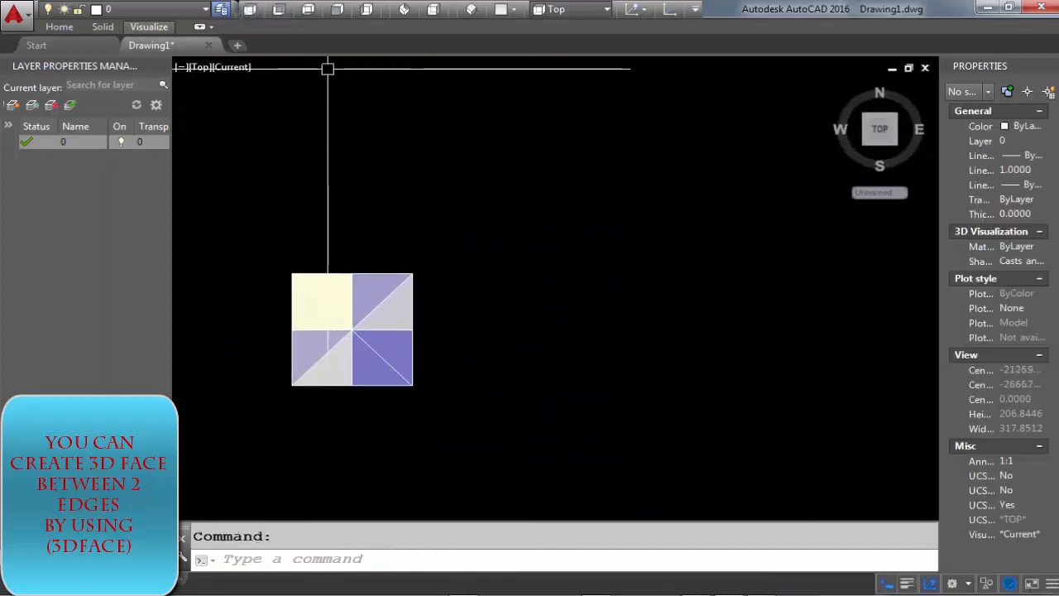
Step: In the front view, draw a stair riser 5 units up and a tread 9 units across, beside the faceted shape
left_click(338, 9)
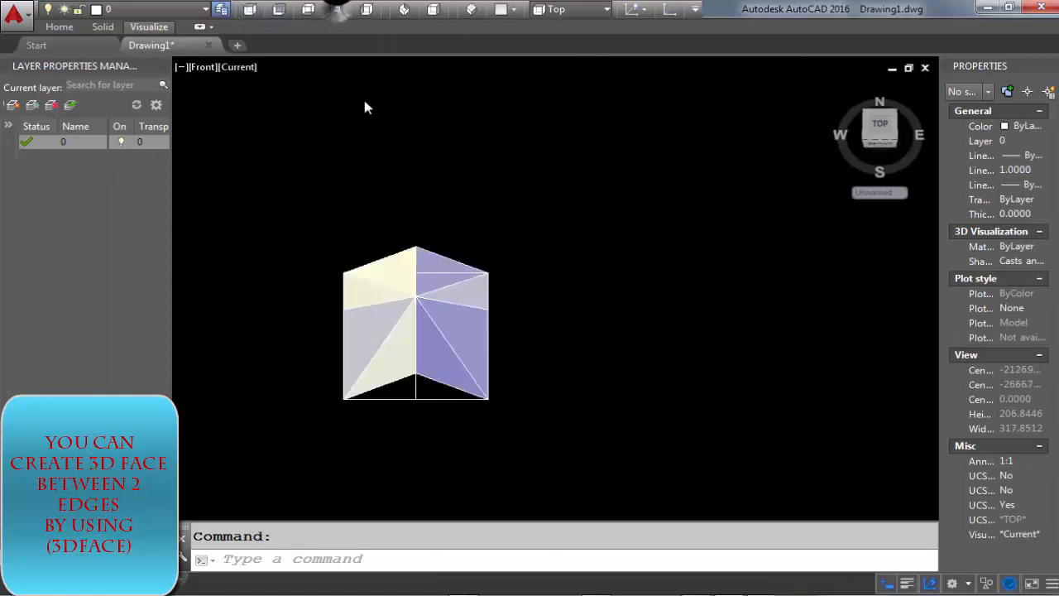
middle_click_drag(576, 291, 447, 366)
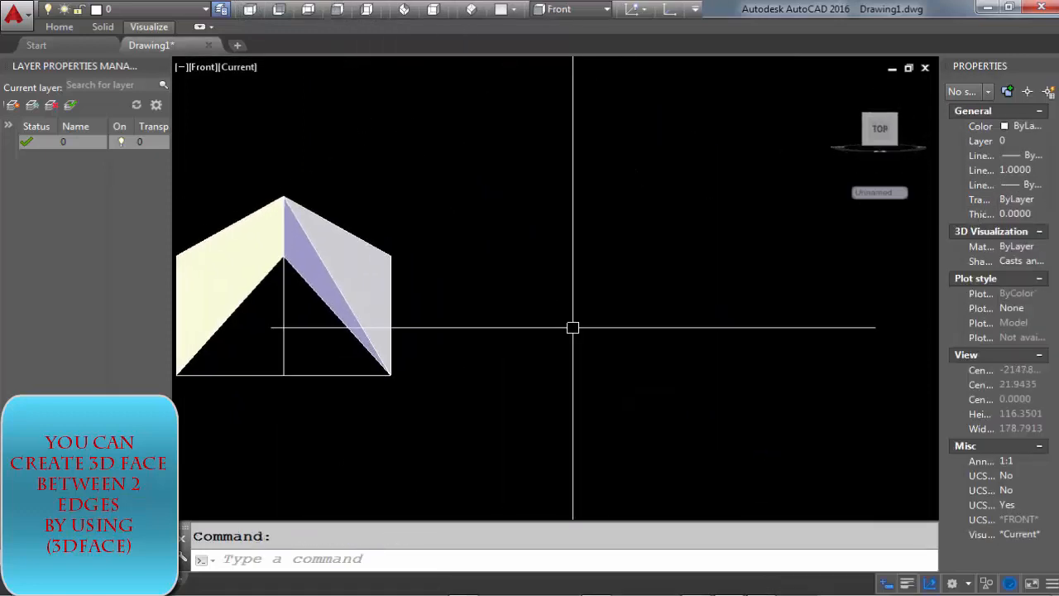
left_click(529, 397)
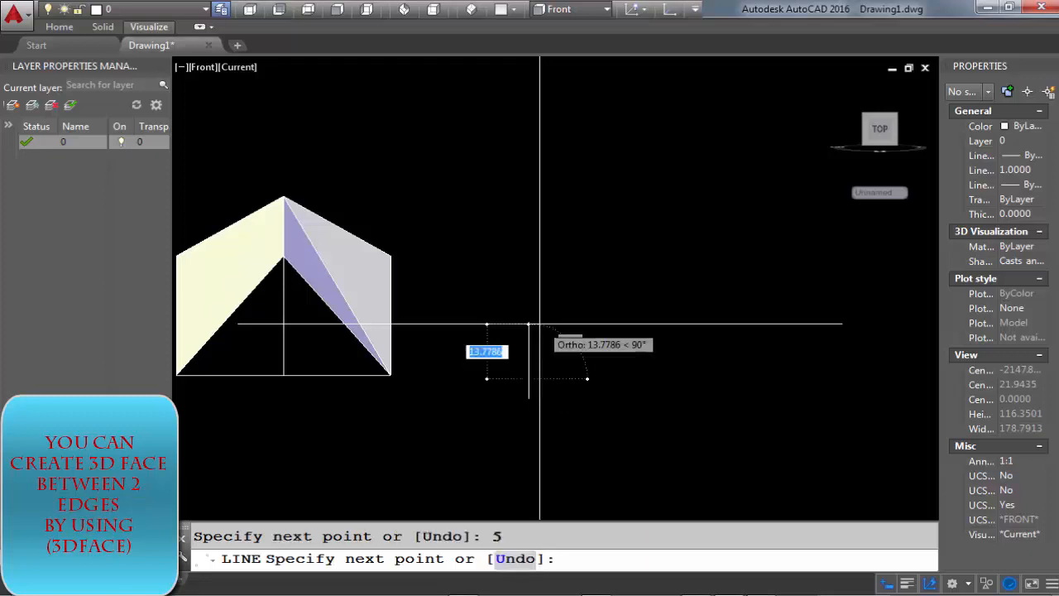
scroll(602, 403, "up", 3)
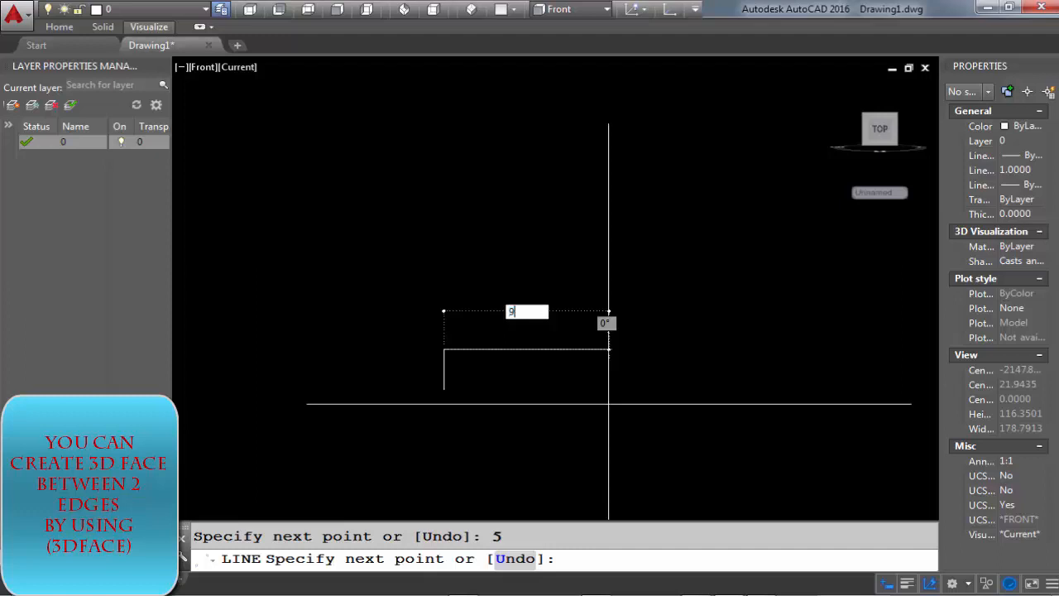
key("Return")
key("Escape")
Step: Join the riser and tread lines into one polyline
left_click(569, 439)
left_click(447, 324)
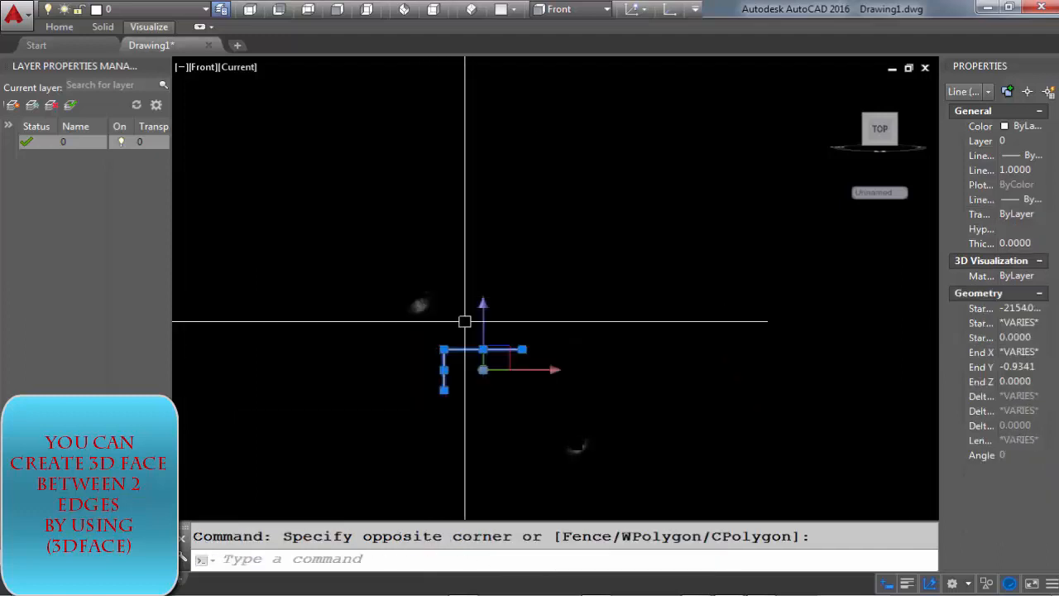
key("Return")
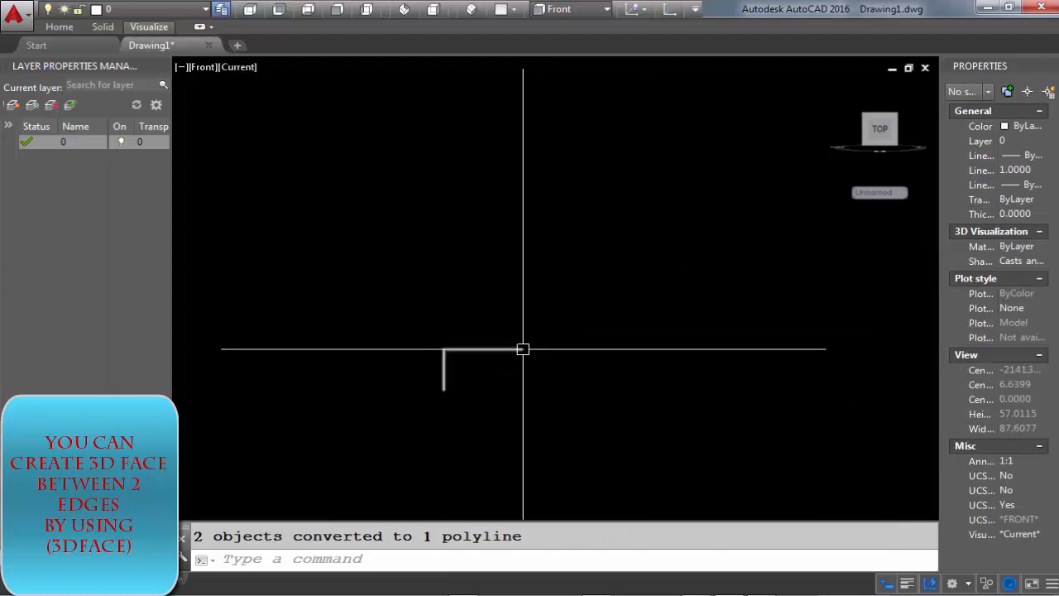
Step: Copy the step polyline as an array of 12 items, spaced from the riser's base to the tread's free end
left_click(522, 349)
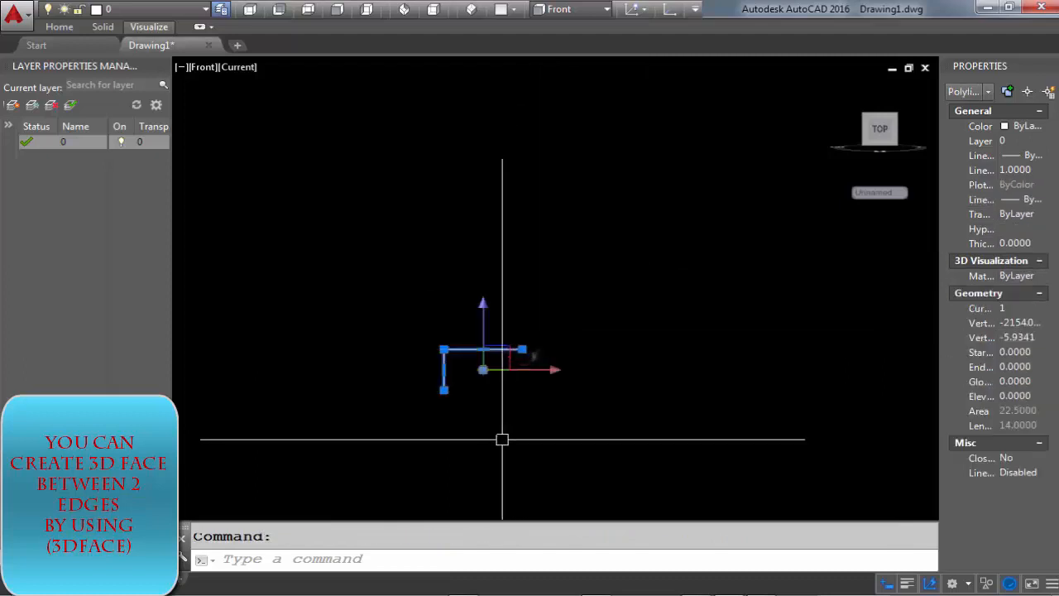
key("Return")
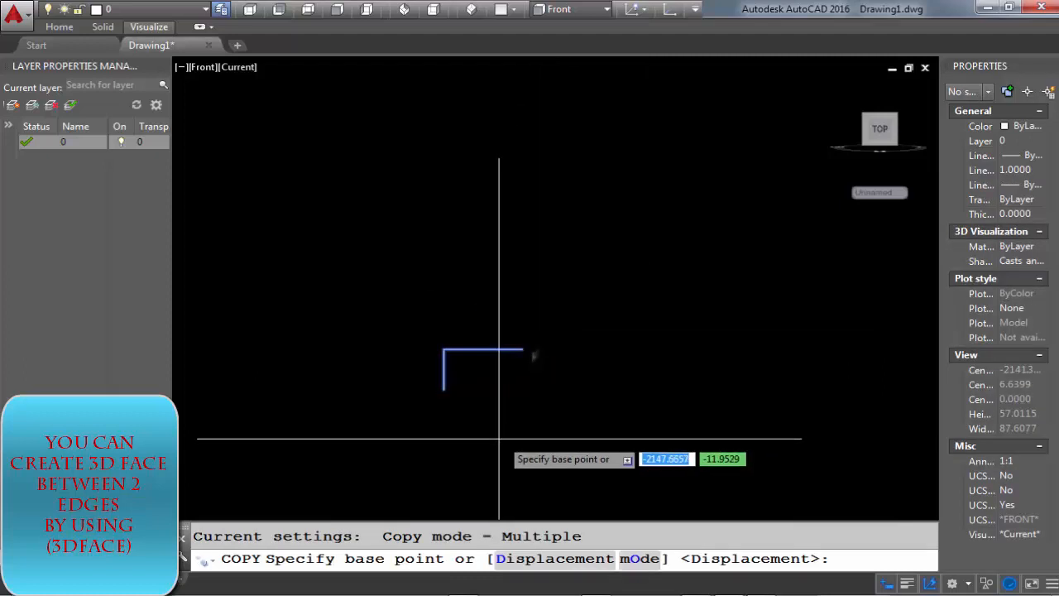
left_click(443, 389)
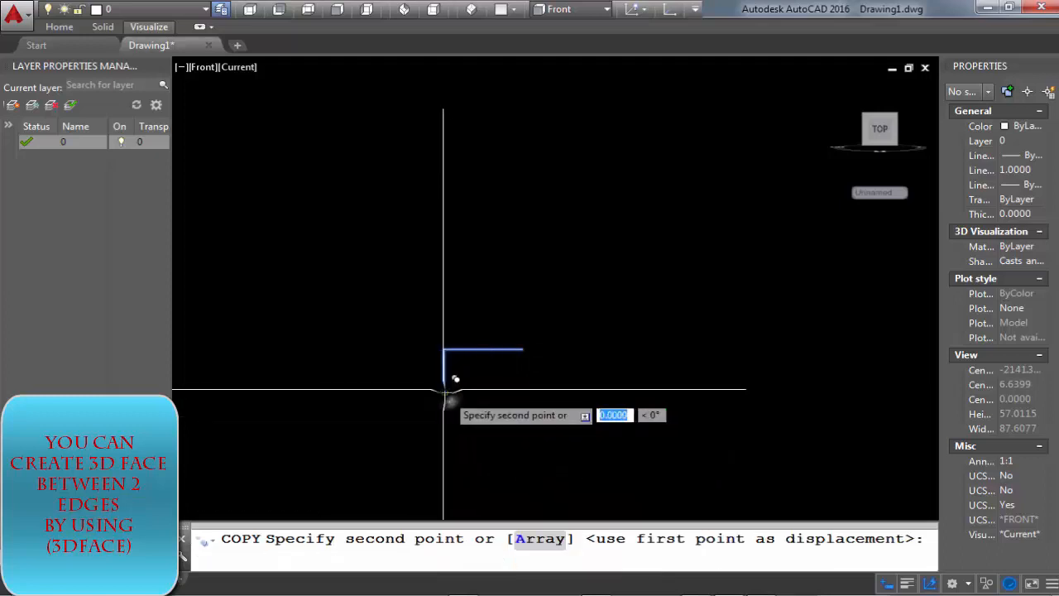
left_click(538, 538)
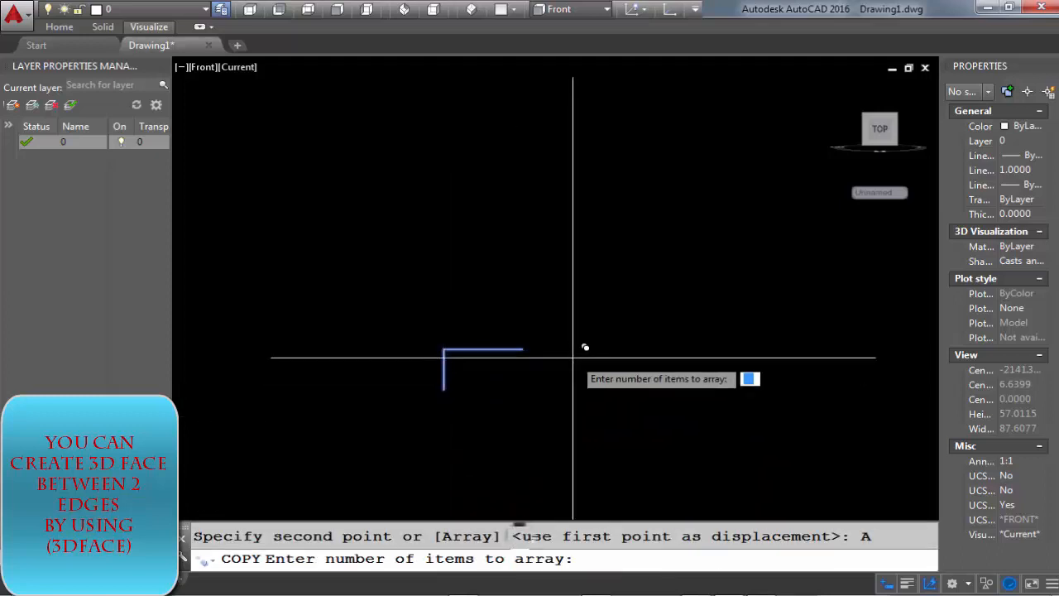
type("12")
key("Return")
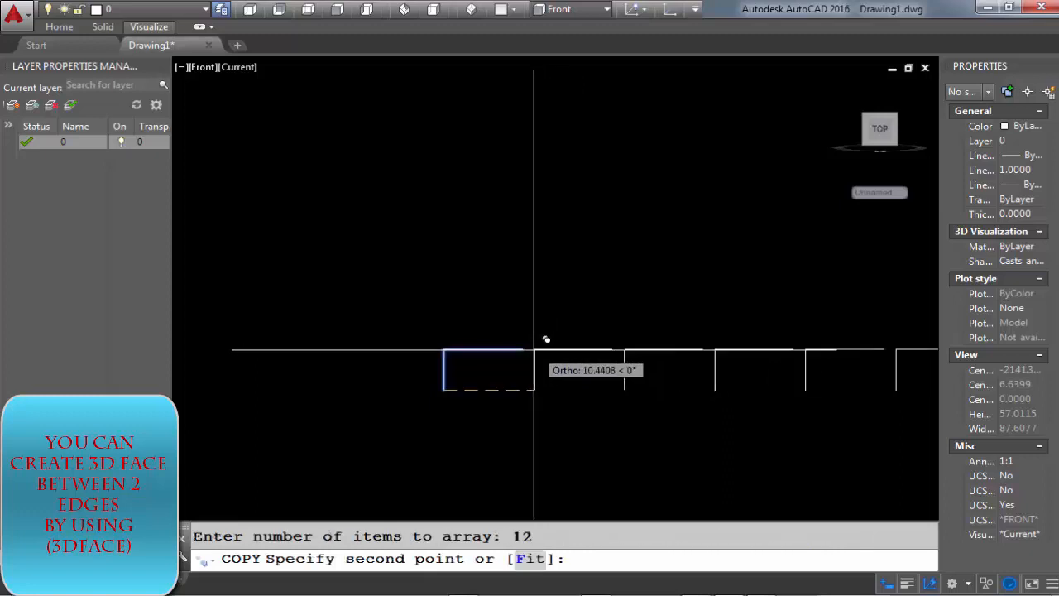
key("Escape")
Step: Move all the stair steps horizontally about 205 units farther away from the faceted shape
scroll(532, 359, "down", 5)
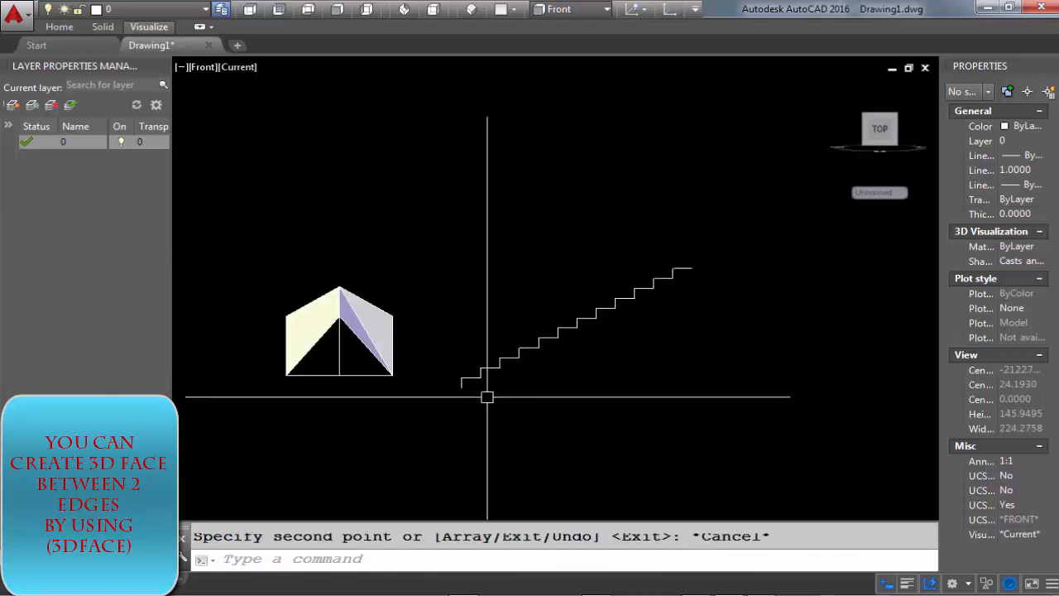
mouse_move(614, 407)
middle_mouse_down()
mouse_move(525, 422)
mouse_move(462, 401)
middle_mouse_up()
left_click(690, 462)
left_click(339, 253)
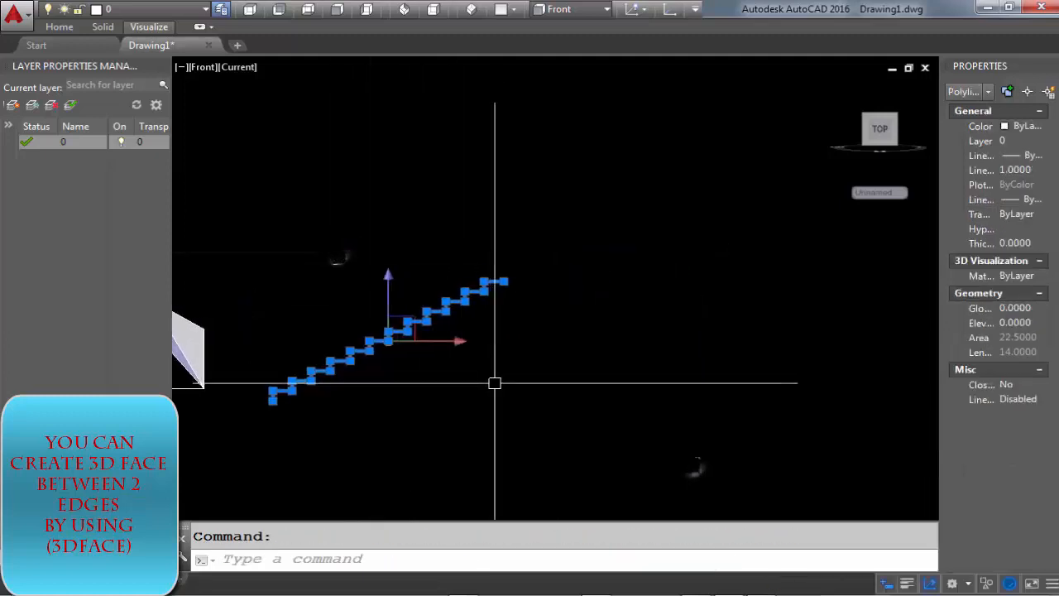
type("m")
key("Return")
left_click(378, 437)
left_click(820, 424)
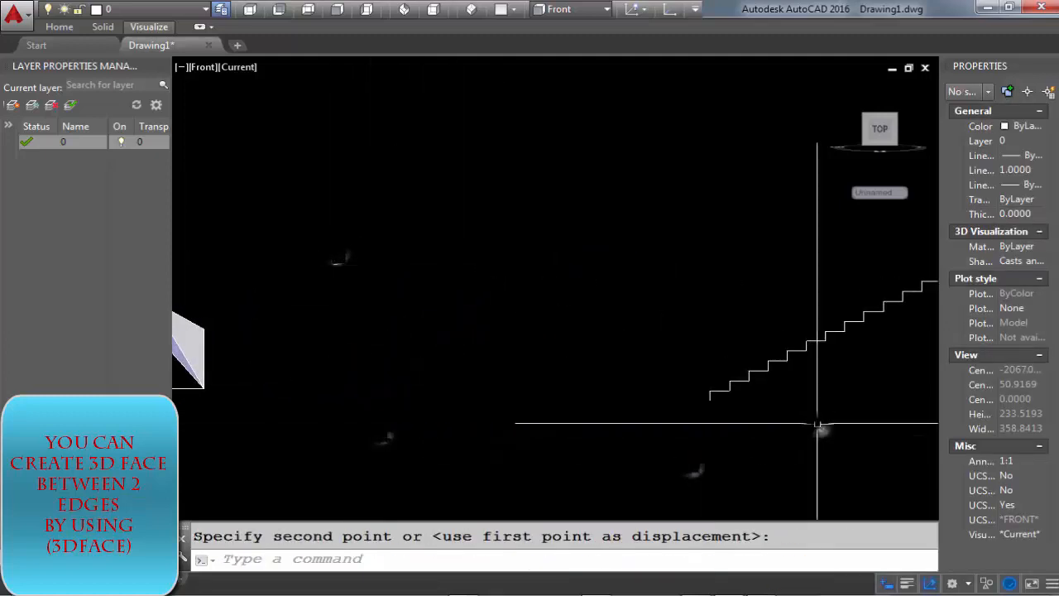
Step: Join all the step polylines into a single stair polyline
middle_click_drag(822, 425, 525, 388)
left_click(720, 442)
left_click(414, 242)
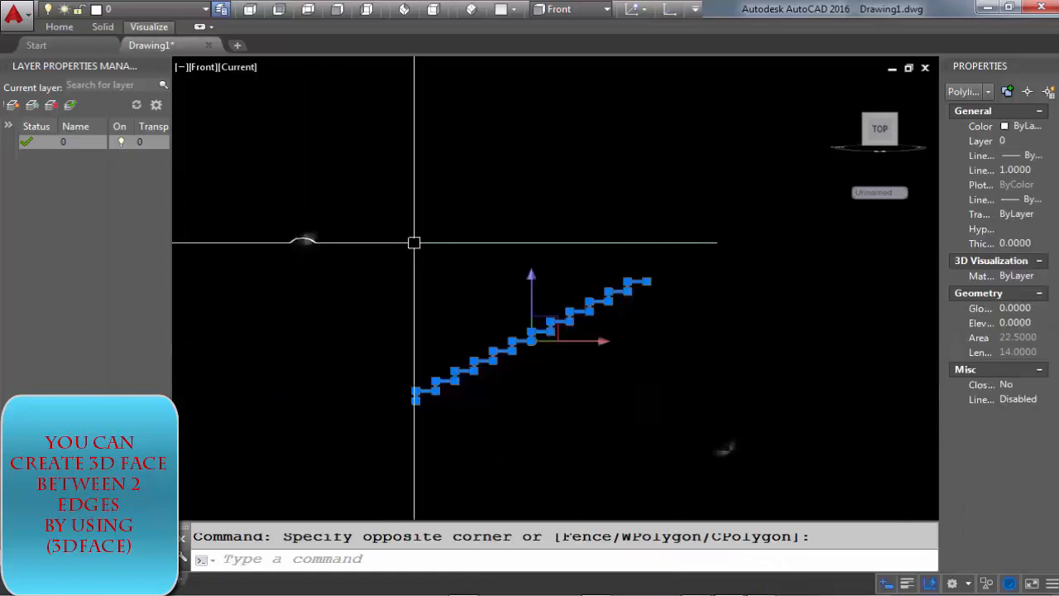
key("Return")
scroll(566, 275, "down", 5)
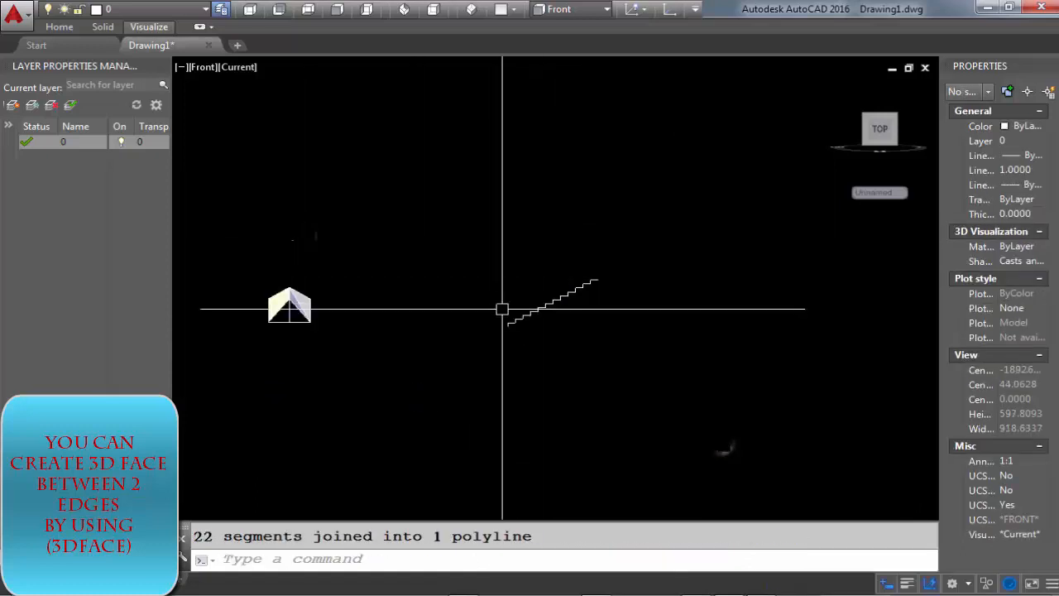
Step: Copy the stair polyline about 68 units along the Z axis to form a second, parallel stair profile
scroll(502, 307, "up", 6)
middle_click_drag(515, 149, 574, 231, "shift")
left_click(499, 188)
type("c")
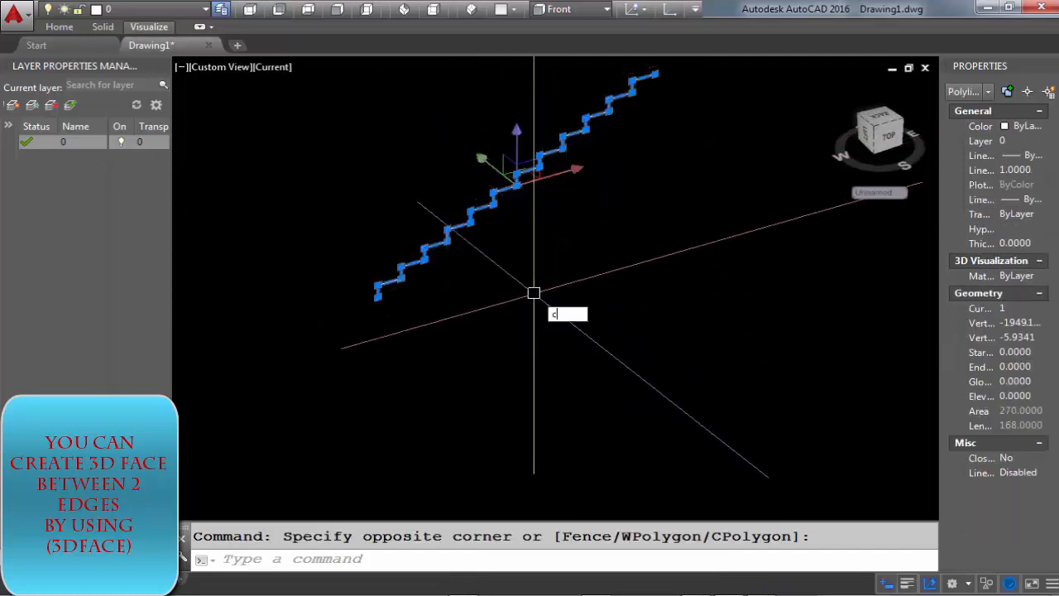
type("o")
key("Return")
left_click(413, 324)
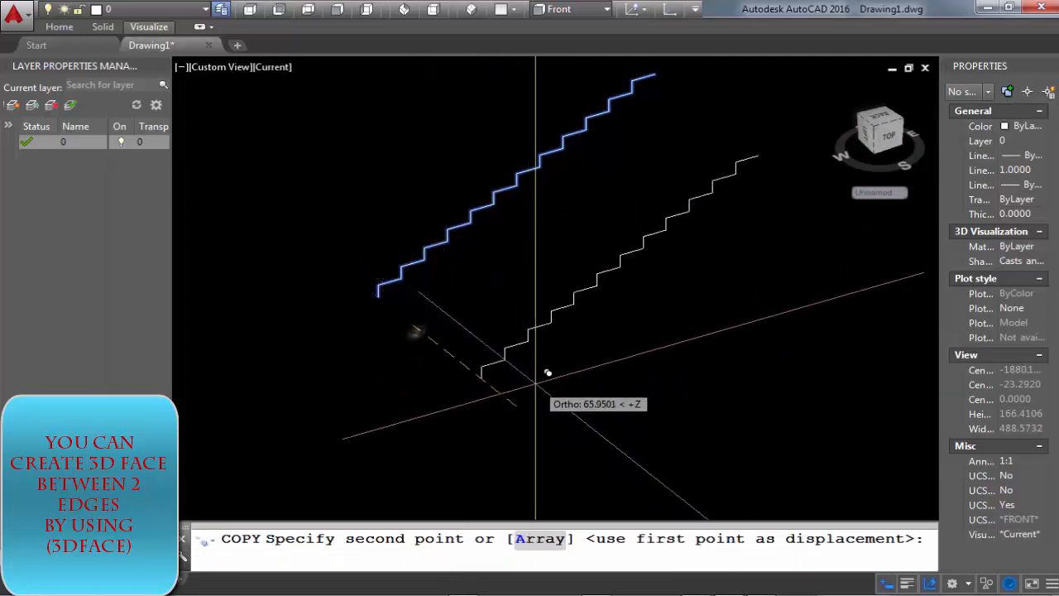
left_click(535, 384)
key("Escape")
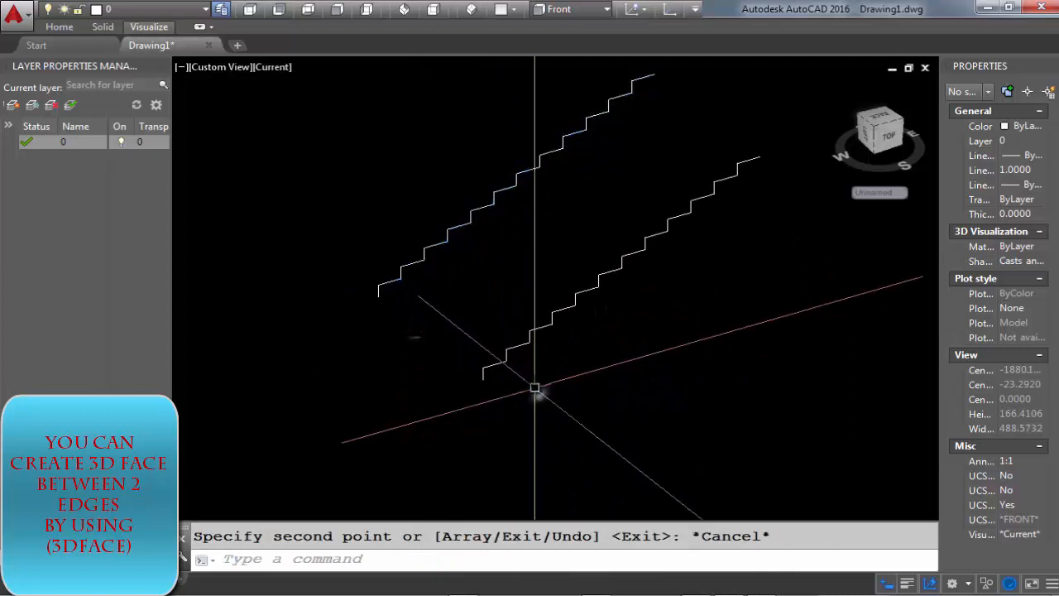
Step: Create a four-sided 3D face across the lowest riser, spanning the two stair polylines
middle_click_drag(412, 292, 399, 312)
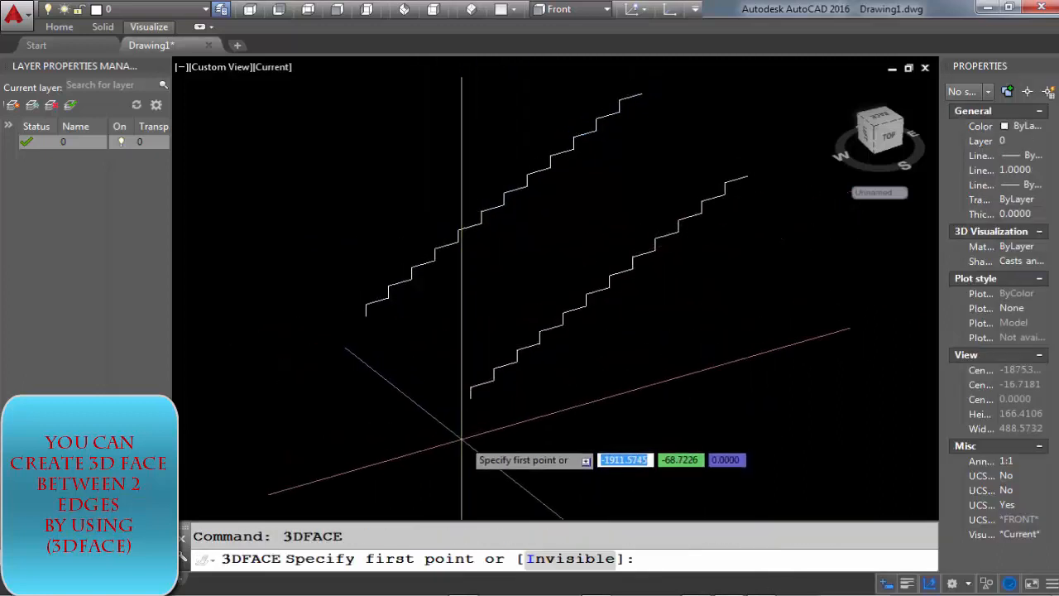
left_click(470, 399)
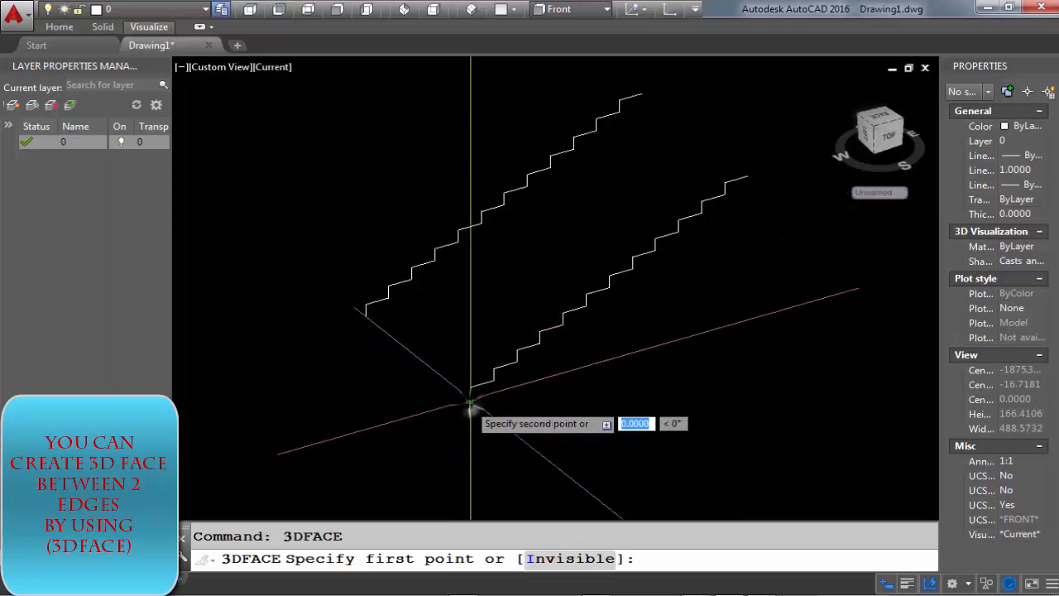
left_click(366, 306)
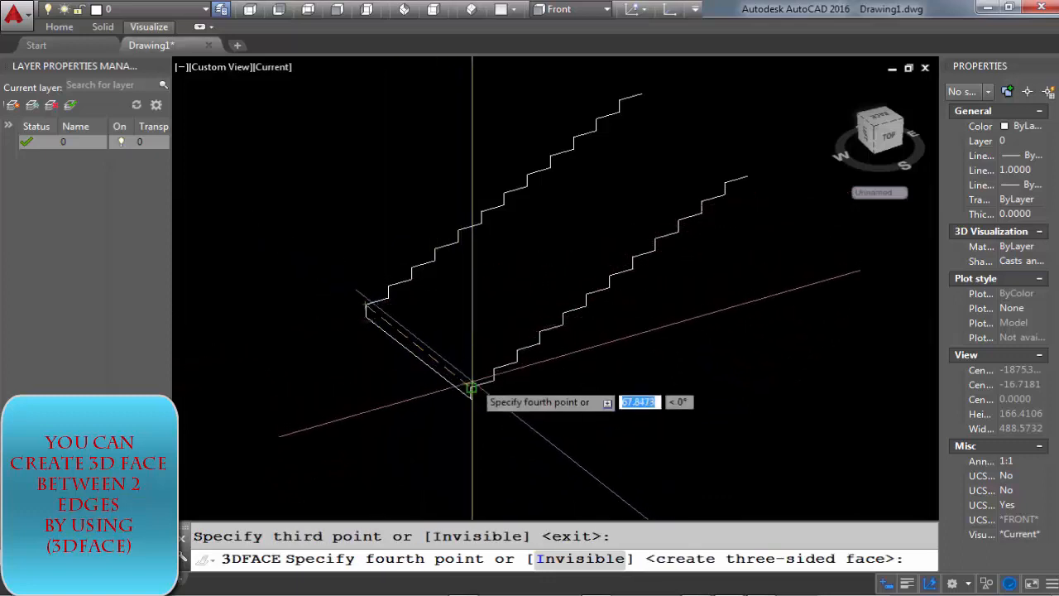
left_click(471, 389)
key("Return")
Step: Create a four-sided 3D face over the lowest tread between the two stair polylines
scroll(459, 381, "up", 3)
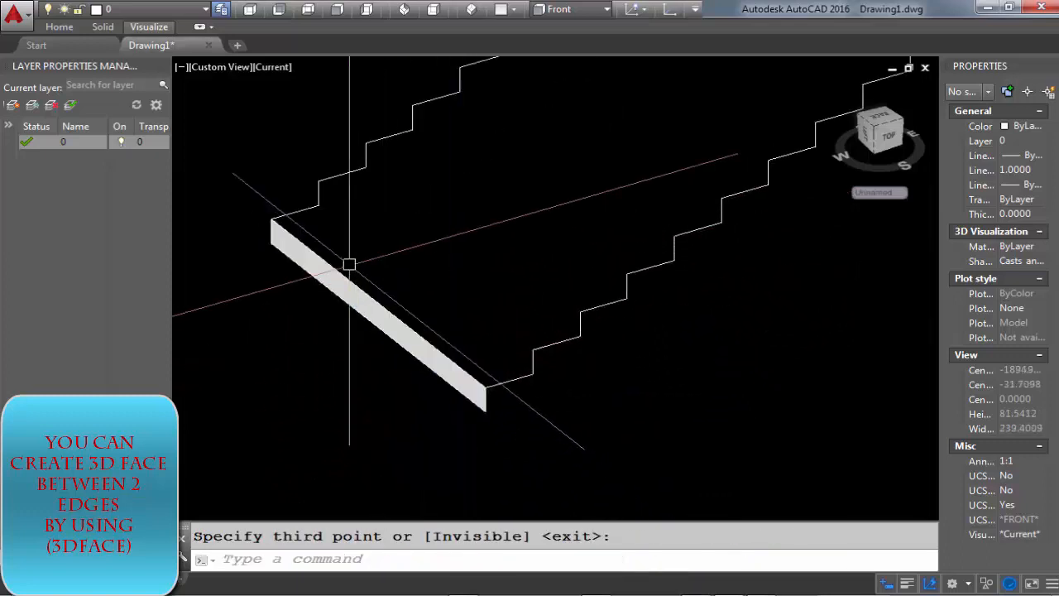
key("Return")
left_click(272, 221)
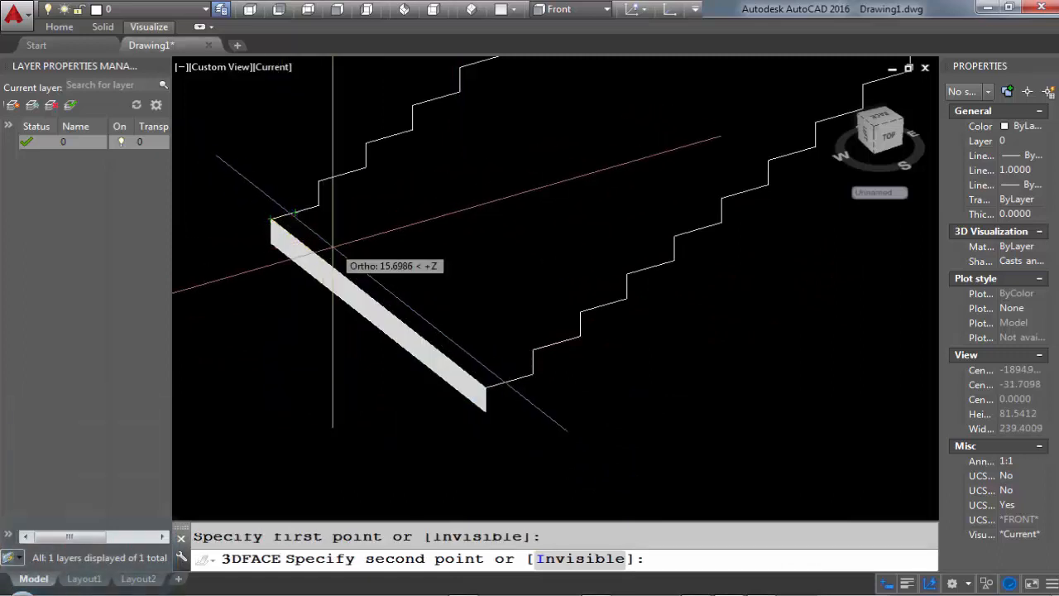
left_click(485, 388)
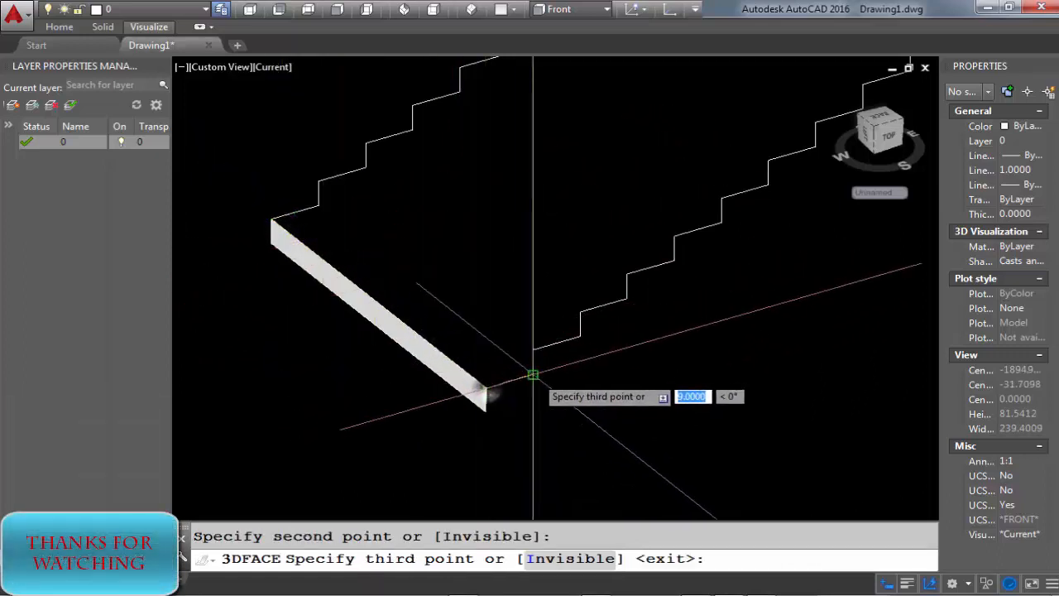
left_click(534, 376)
left_click(319, 206)
key("Return")
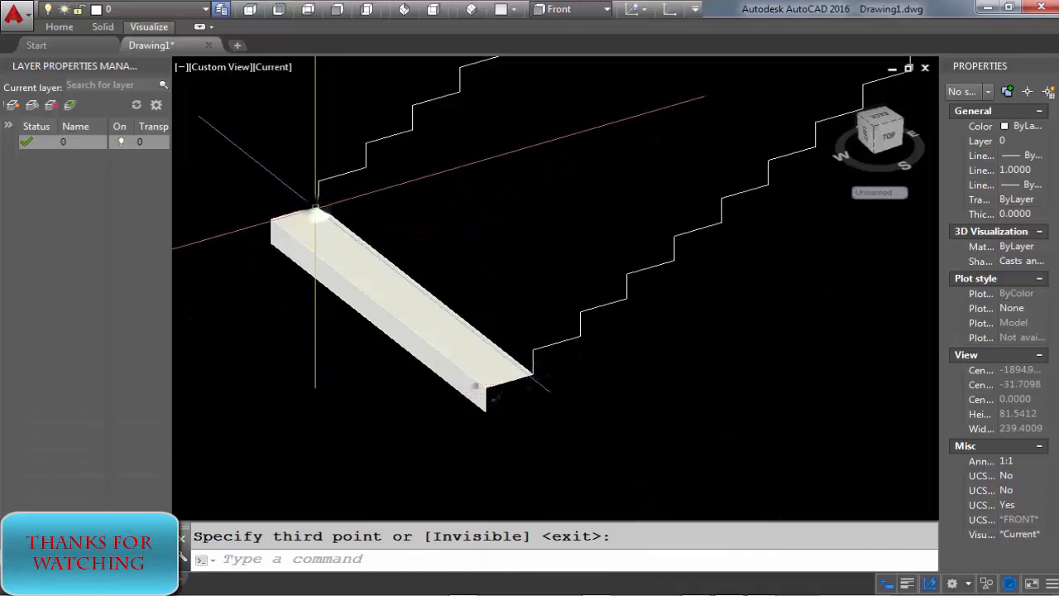
Step: Copy the riser and tread faces from the riser's base corner onto the second and third steps
middle_click_drag(432, 354, 477, 386)
key("Escape")
left_click(466, 374)
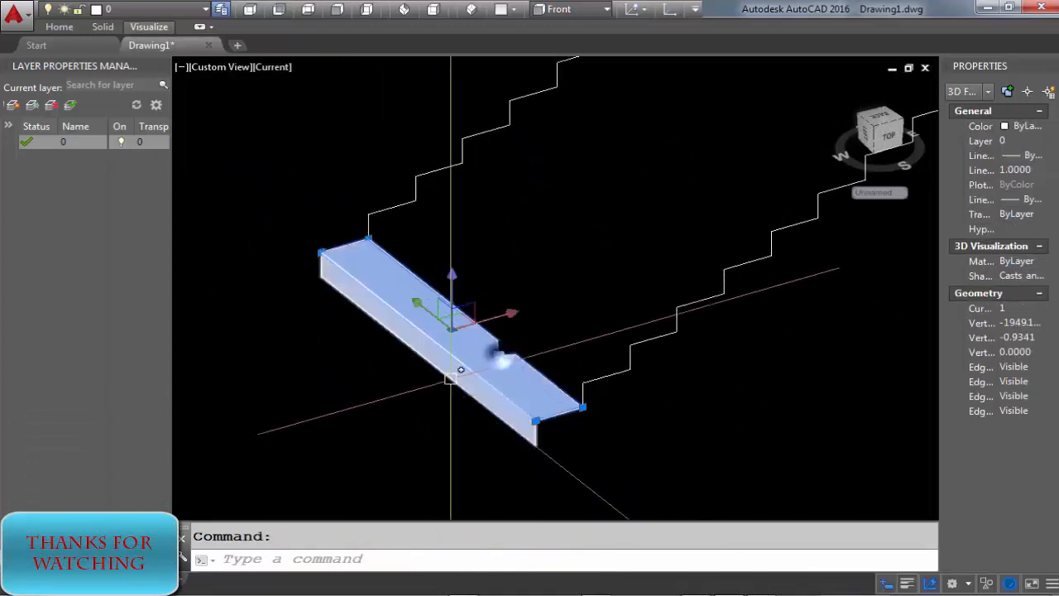
middle_click_drag(445, 436, 390, 403)
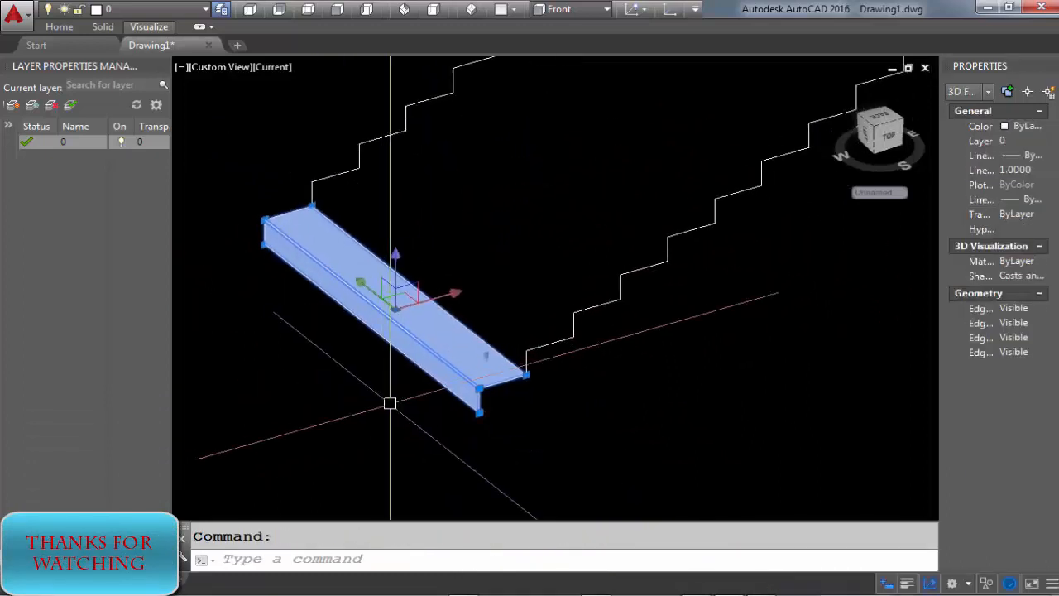
type("co")
key("Return")
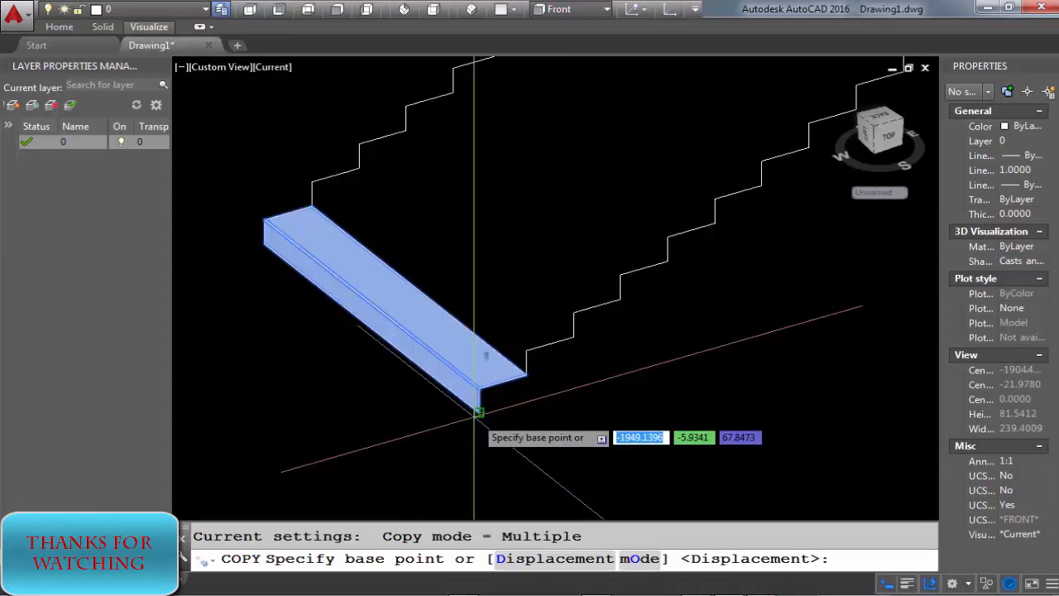
left_click(478, 411)
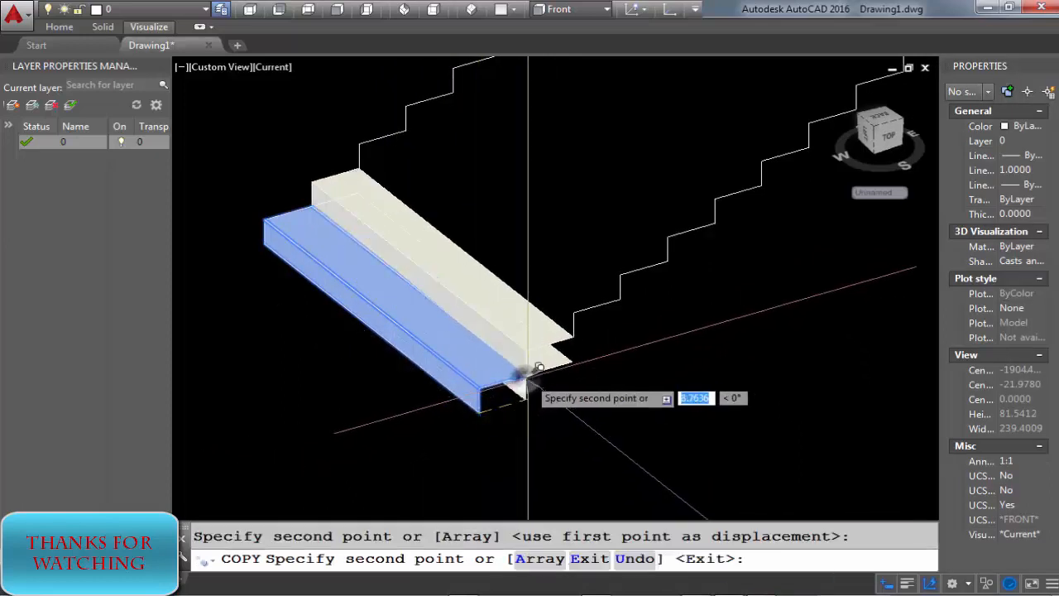
left_click(572, 337)
key("Escape")
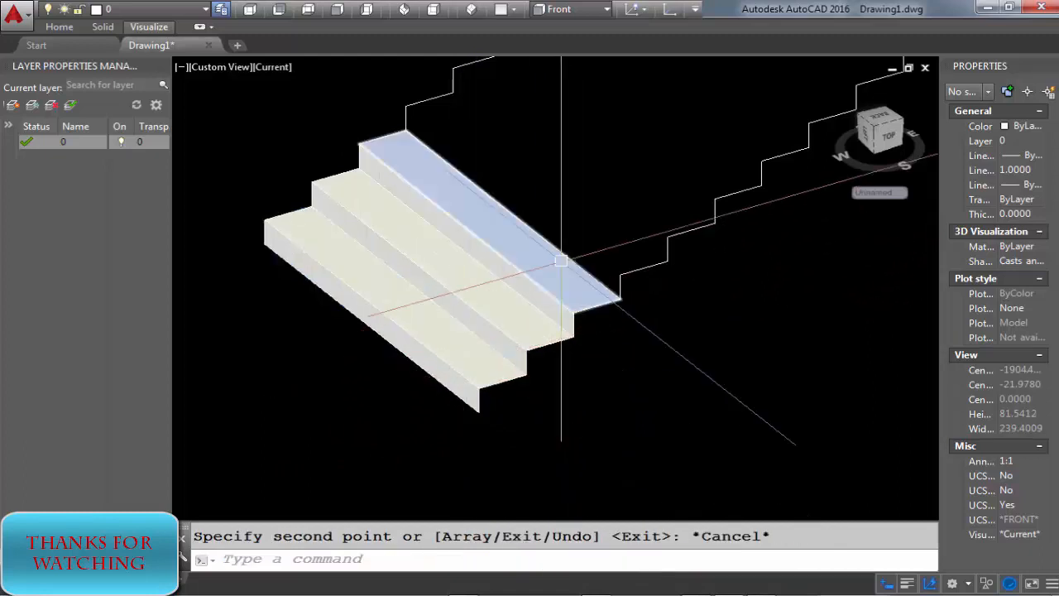
scroll(635, 322, "down", 4)
scroll(612, 348, "down", 4)
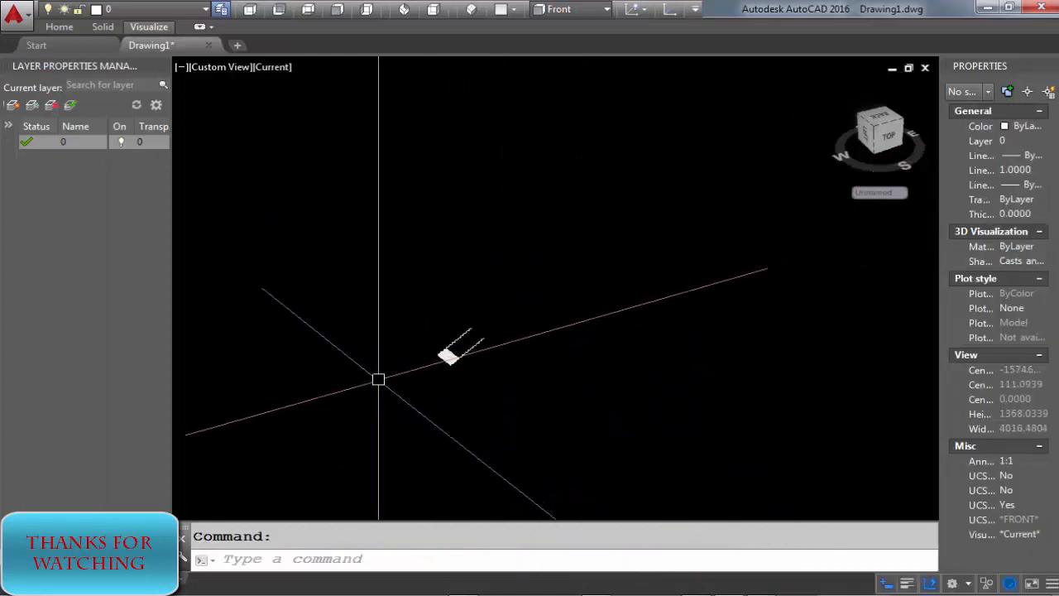
scroll(504, 346, "down", 2)
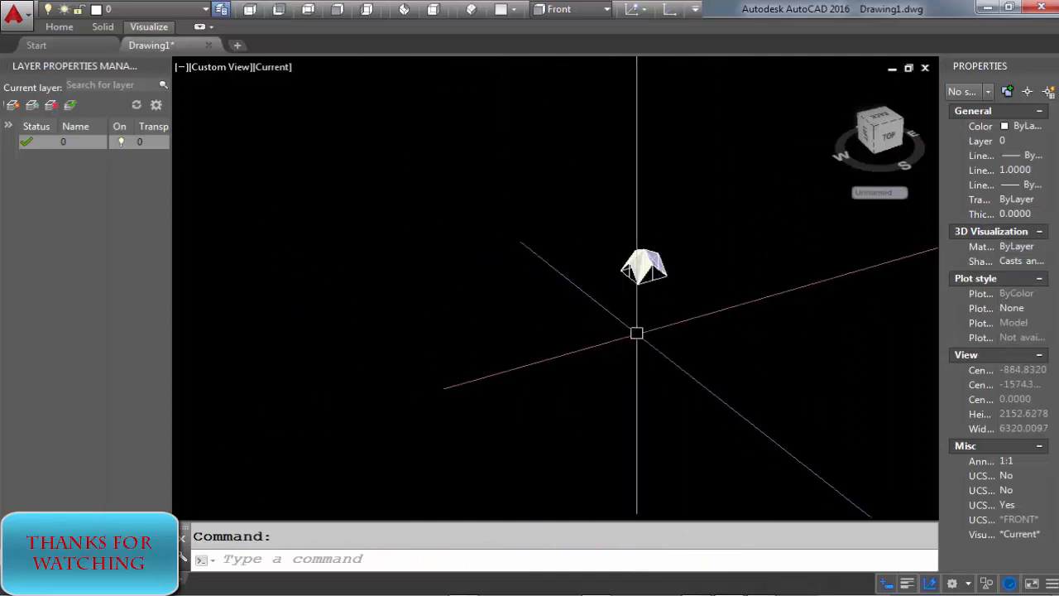
scroll(636, 333, "up", 10)
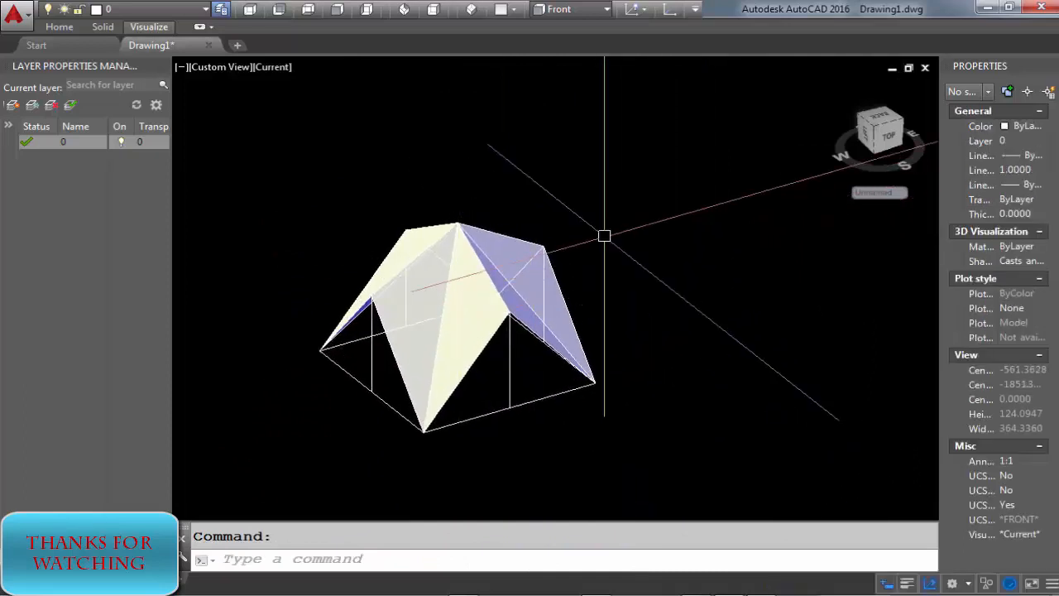